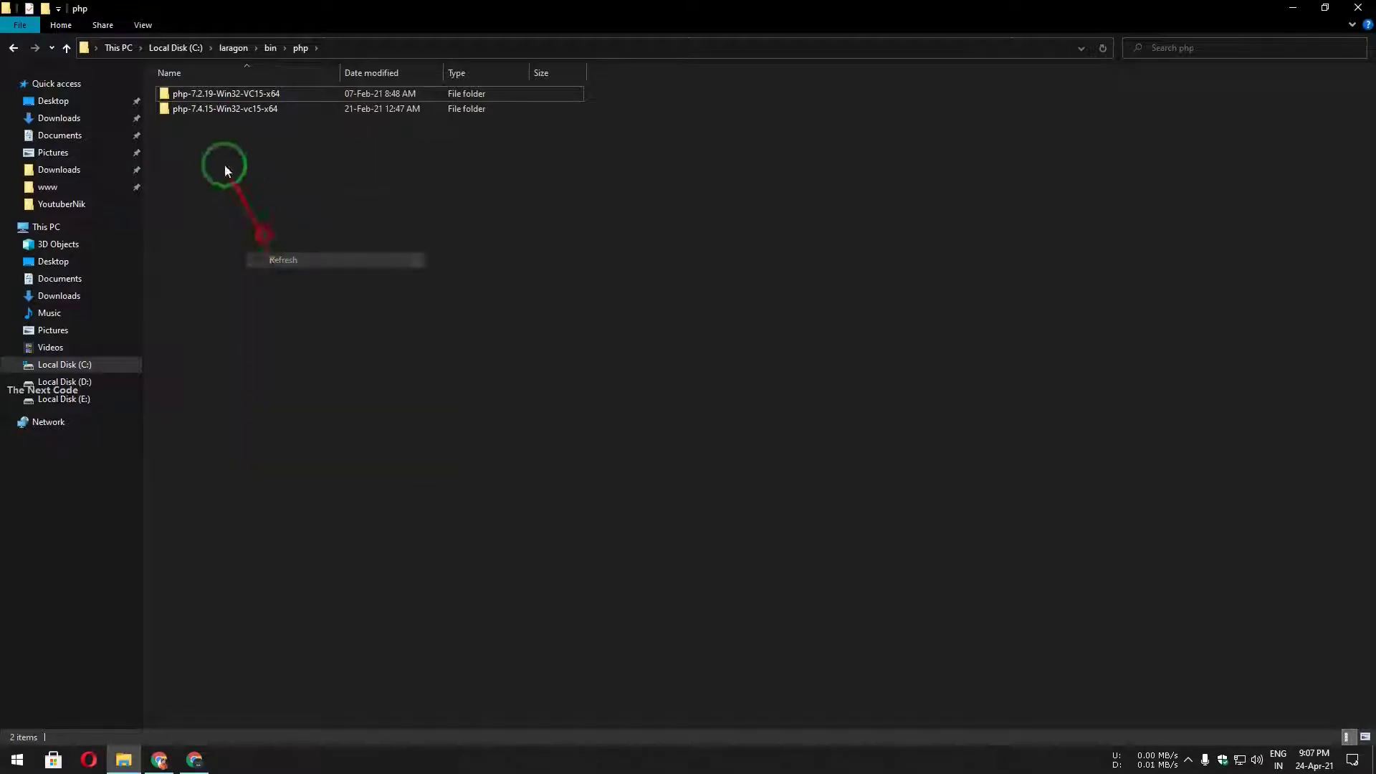
Go up to the C: drive and open the laragon folder's bin\php subfolder to show where PHP versions are stored
{"action": "left_click", "coordinate": [187, 97]}
{"action": "left_click", "coordinate": [219, 183]}
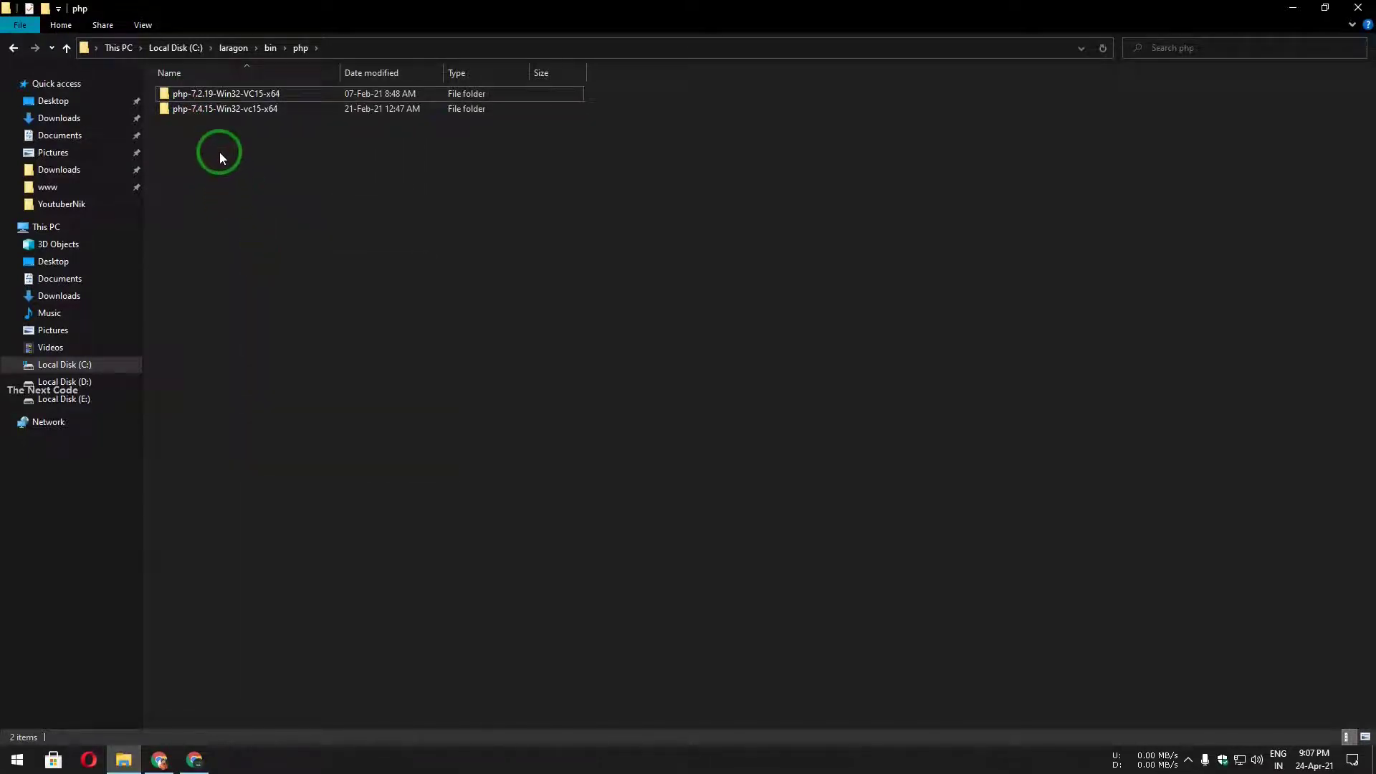
{"action": "left_click", "coordinate": [233, 48]}
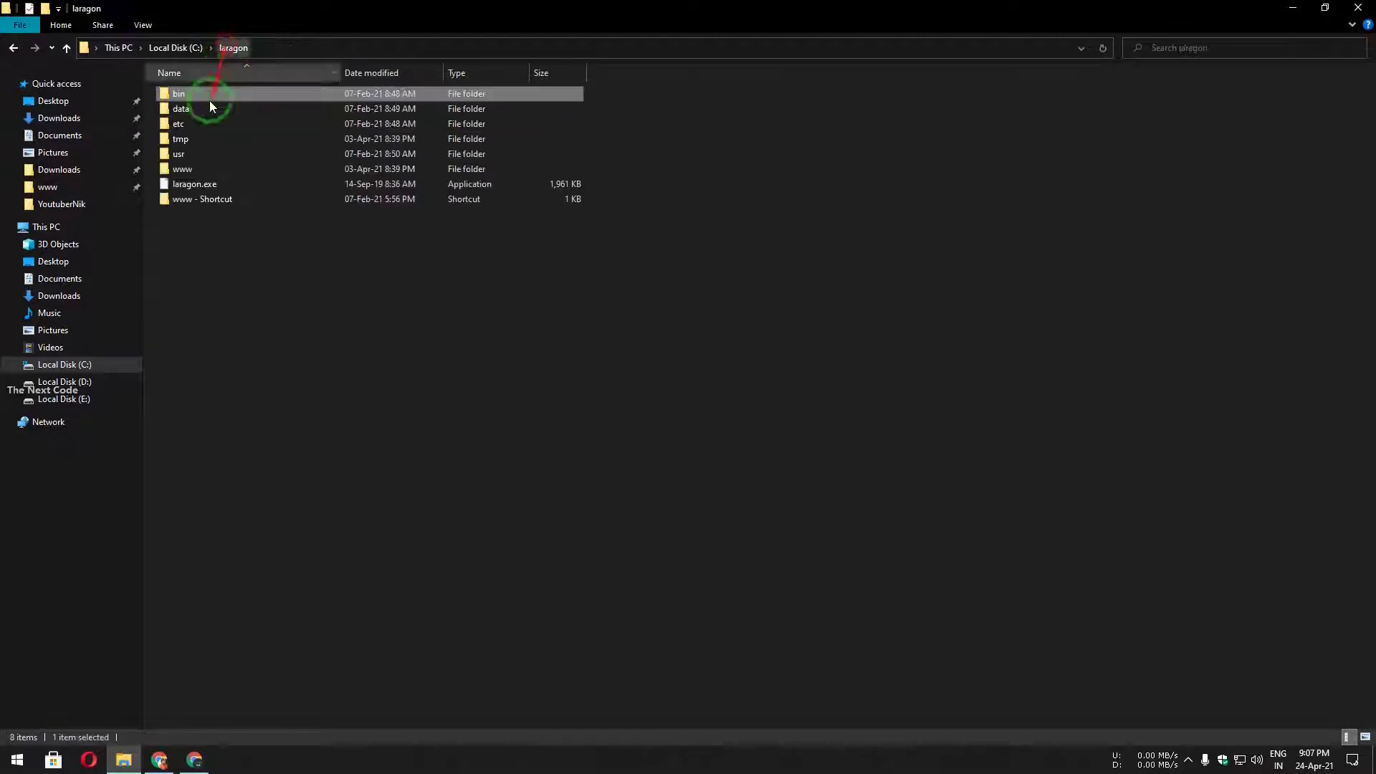
{"action": "left_click", "coordinate": [185, 47]}
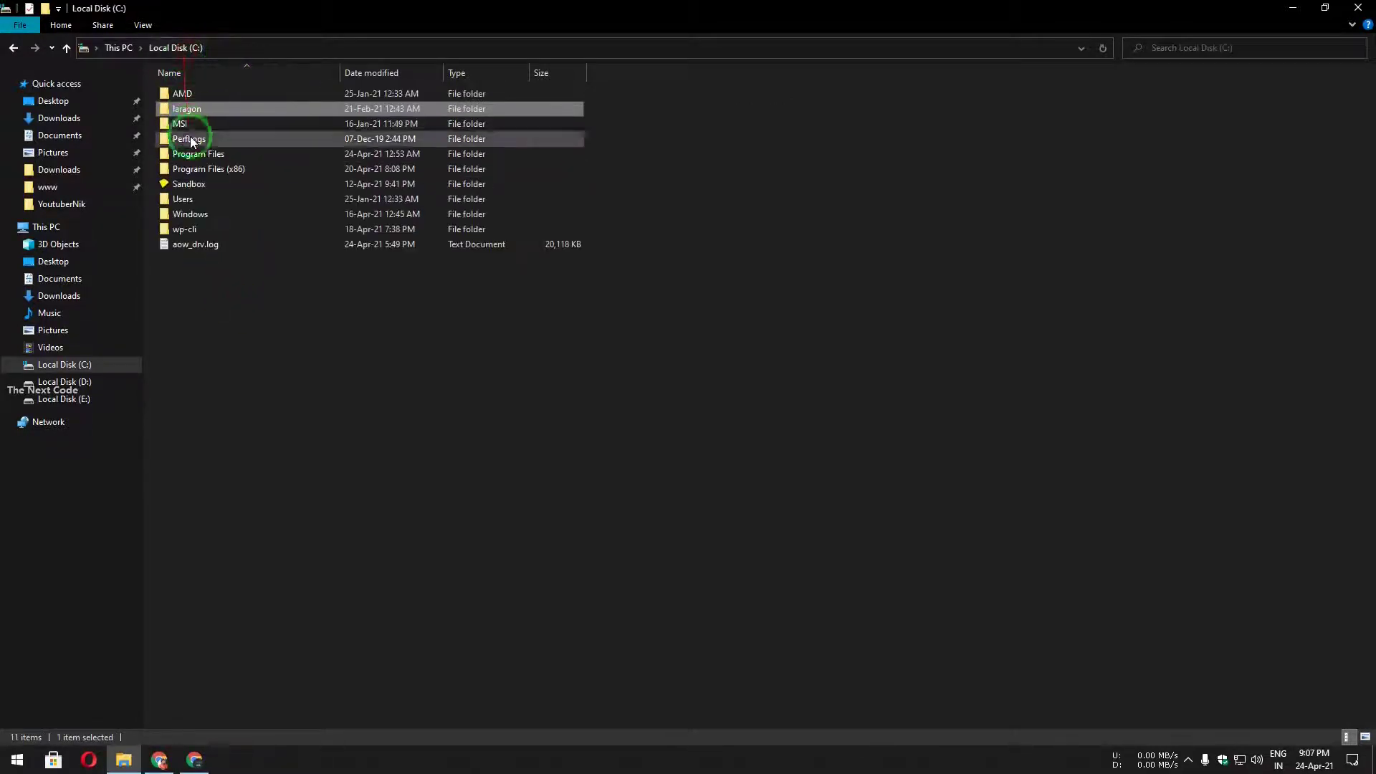
{"action": "double_click", "coordinate": [202, 109]}
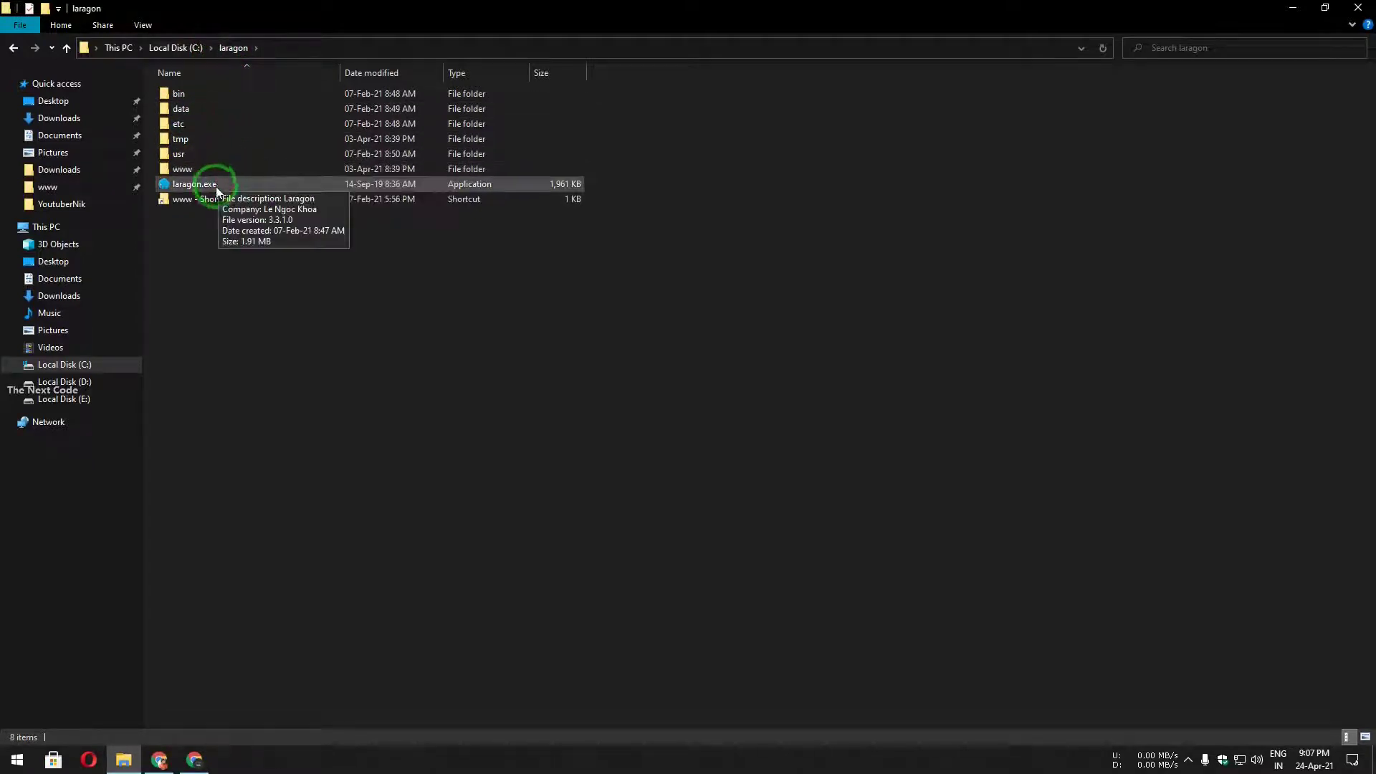
{"action": "double_click", "coordinate": [195, 95]}
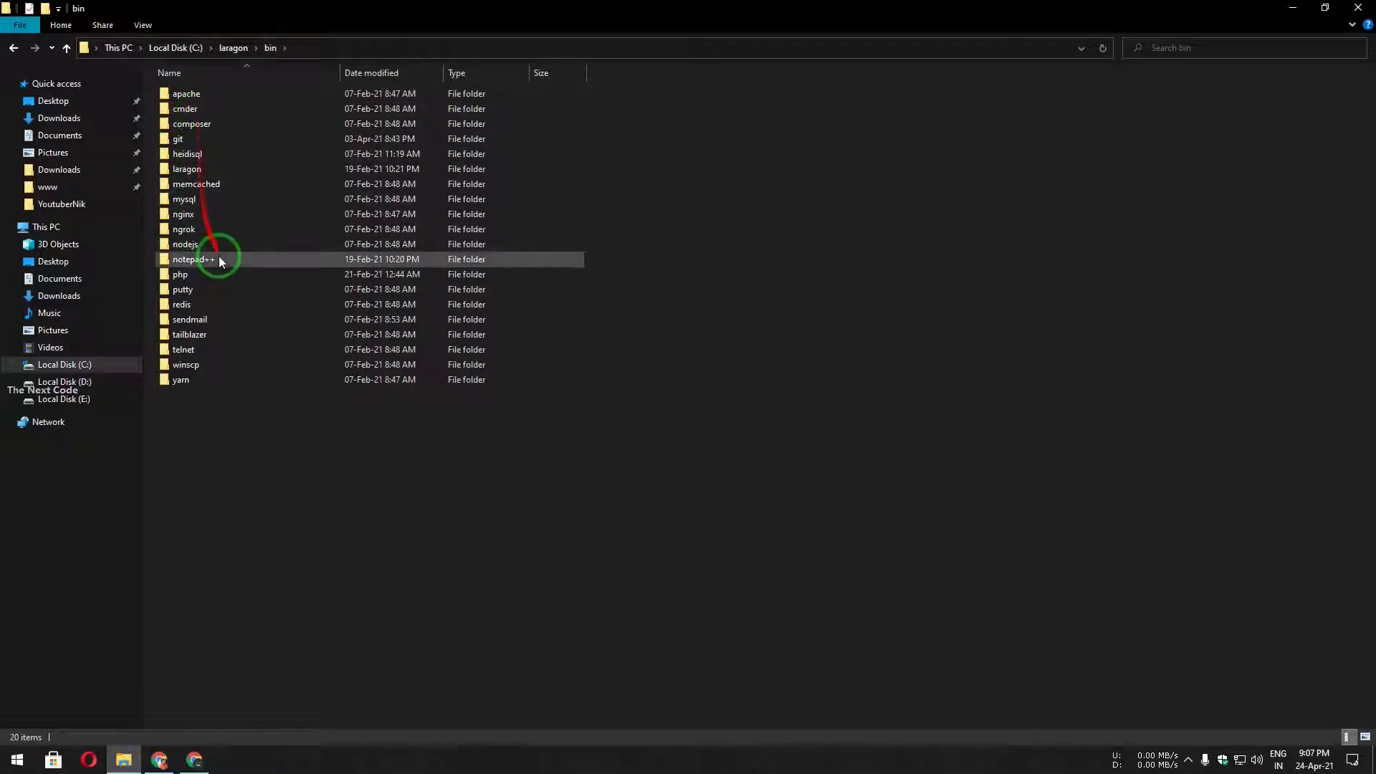
{"action": "double_click", "coordinate": [201, 276]}
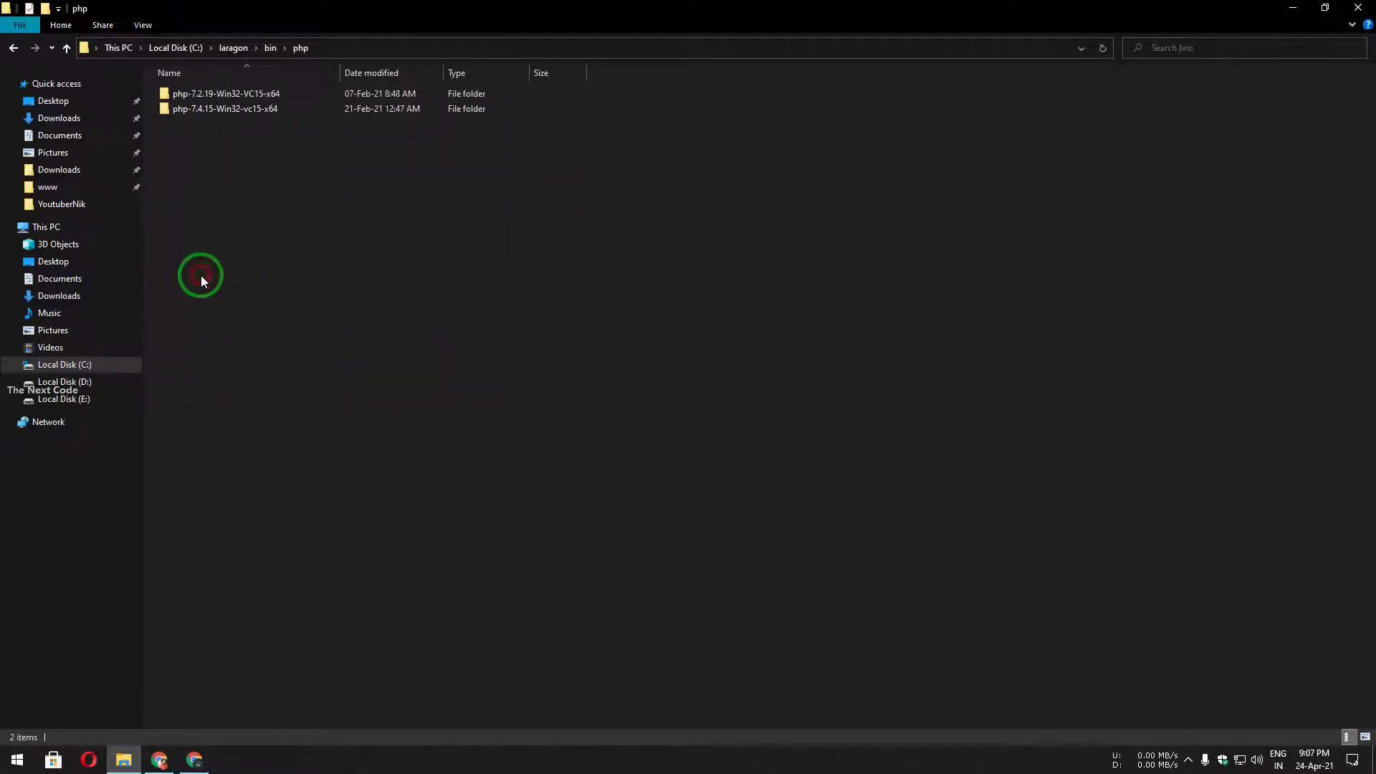
Refresh the php folder and examine the PHP 7.2.19 and 7.4.15 version folders
{"action": "right_click", "coordinate": [201, 156]}
{"action": "left_click", "coordinate": [229, 209]}
{"action": "left_click", "coordinate": [200, 98]}
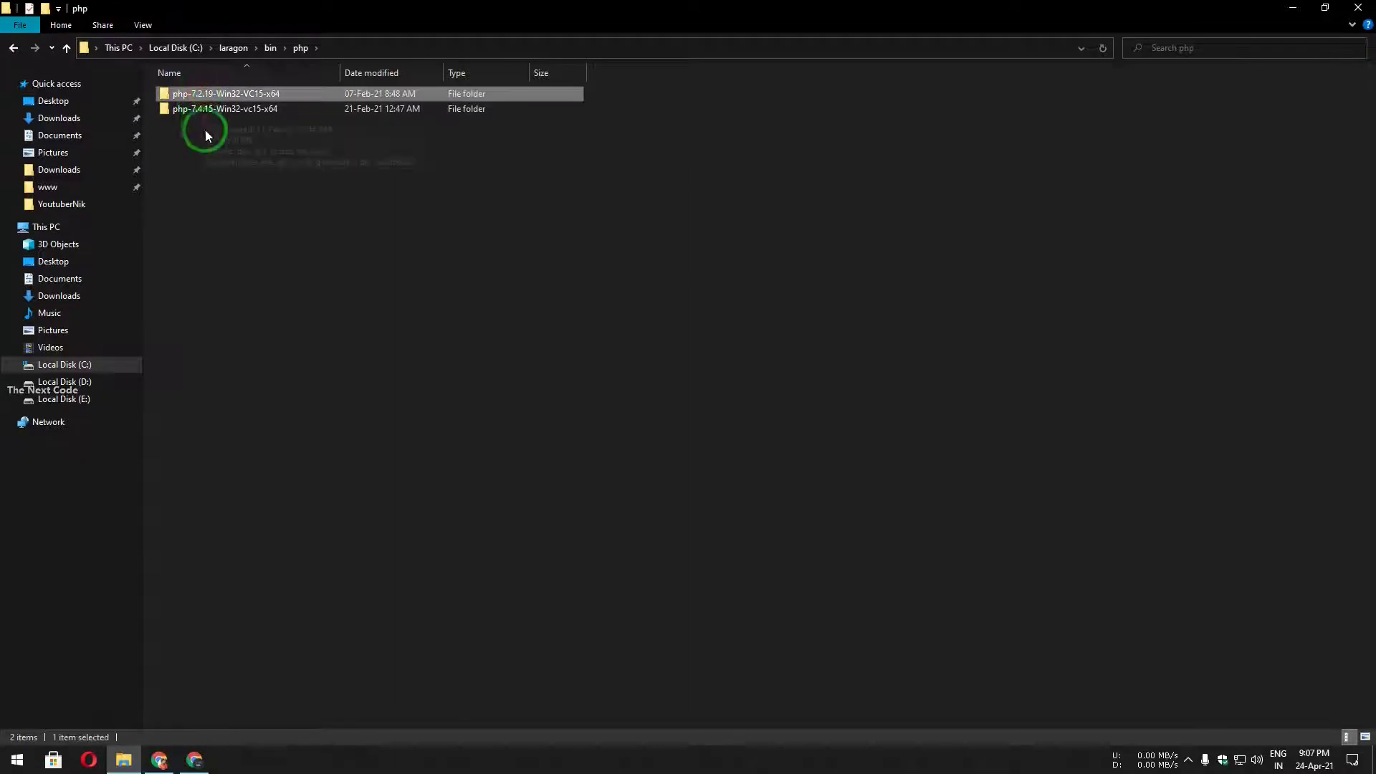
{"action": "left_click", "coordinate": [206, 145]}
{"action": "left_click", "coordinate": [204, 111]}
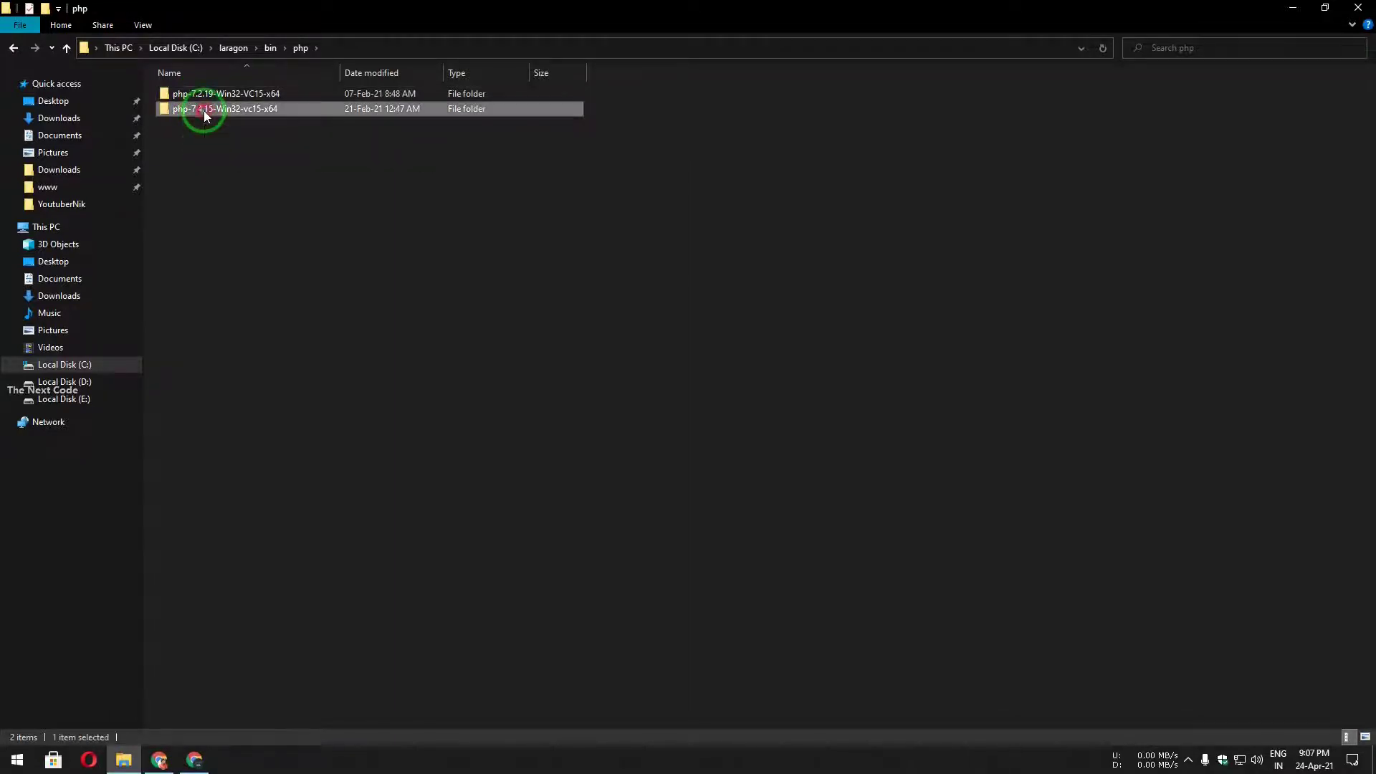
{"action": "left_click", "coordinate": [292, 281]}
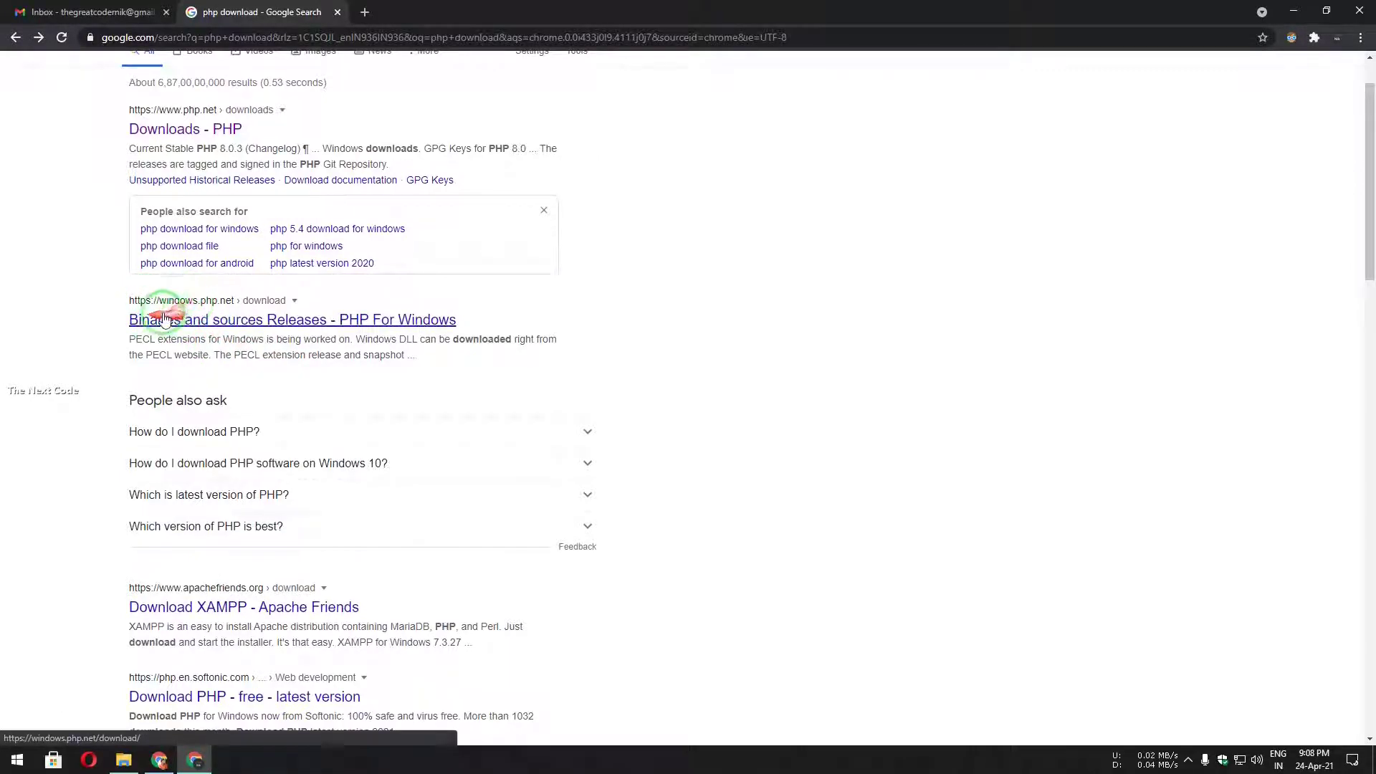
Open the PHP For Windows binaries and sources page from the search results and locate the PHP 7.4 release section
{"action": "left_click", "coordinate": [224, 319]}
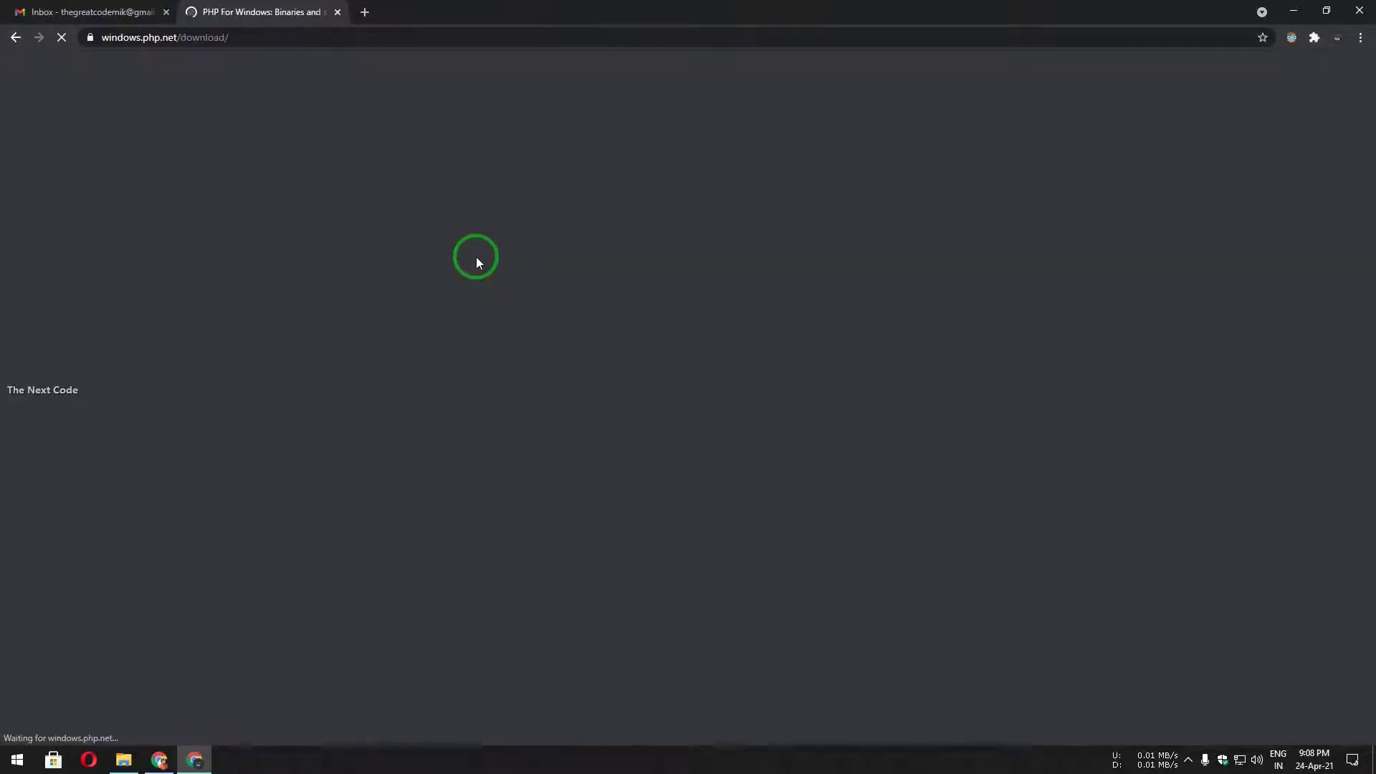
{"action": "scroll", "coordinate": [514, 383], "scroll_direction": "down", "scroll_amount": 3}
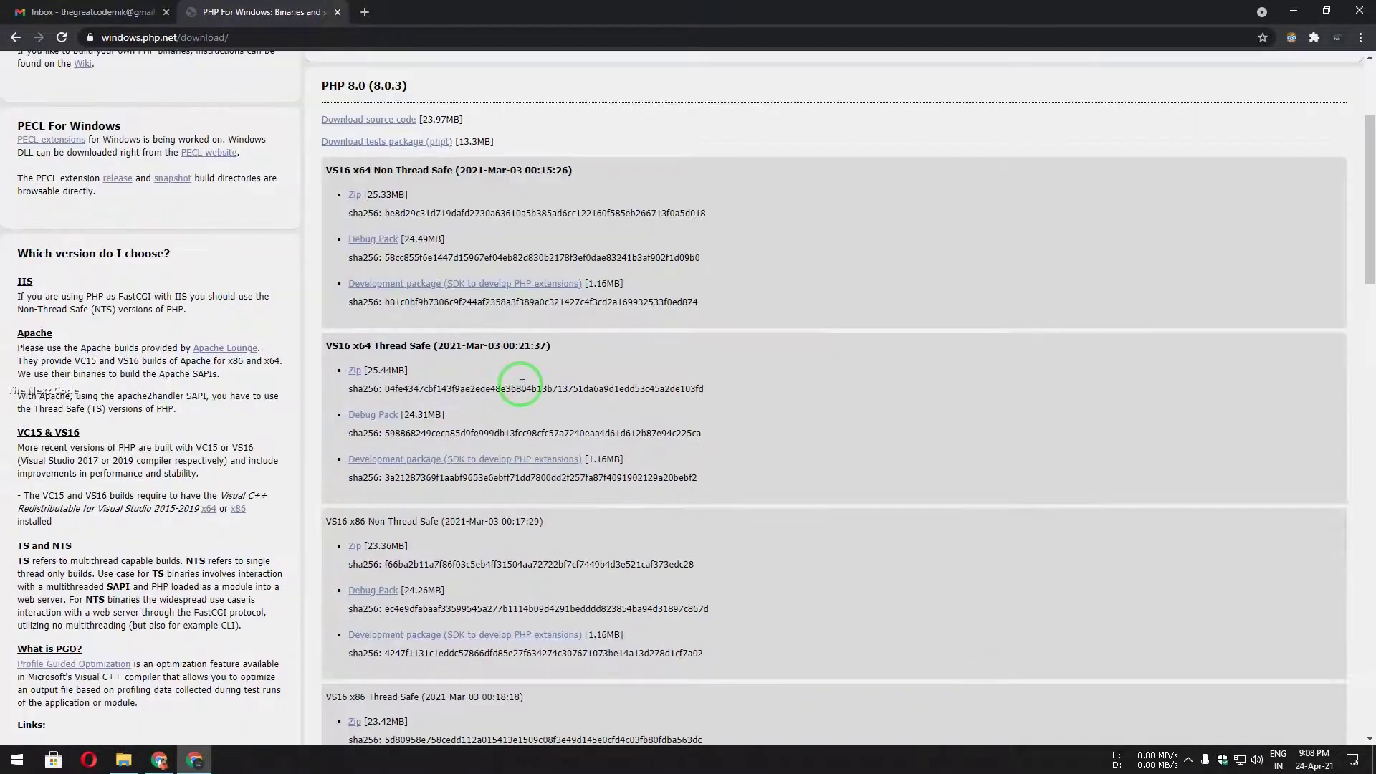
{"action": "scroll", "coordinate": [511, 388], "scroll_direction": "up", "scroll_amount": 1}
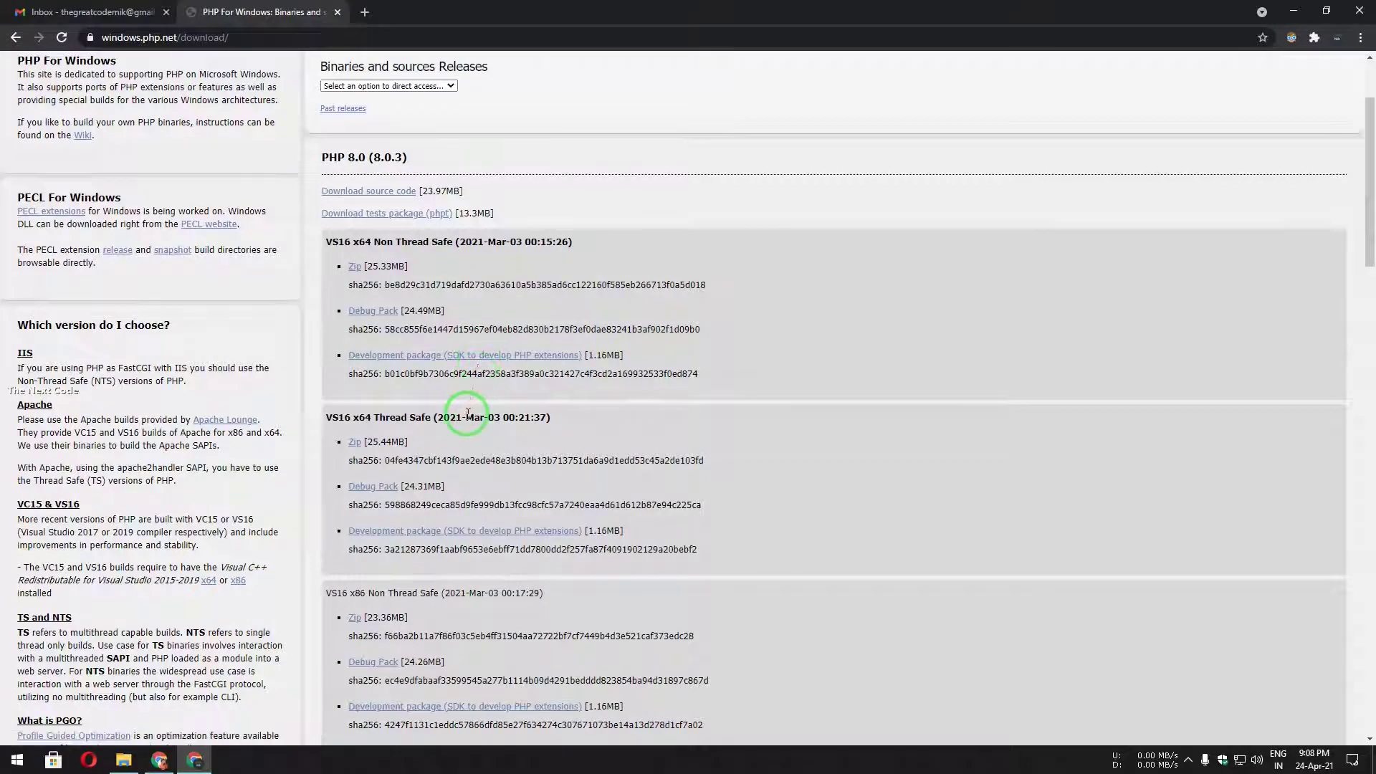
{"action": "scroll", "coordinate": [467, 416], "scroll_direction": "down", "scroll_amount": 9}
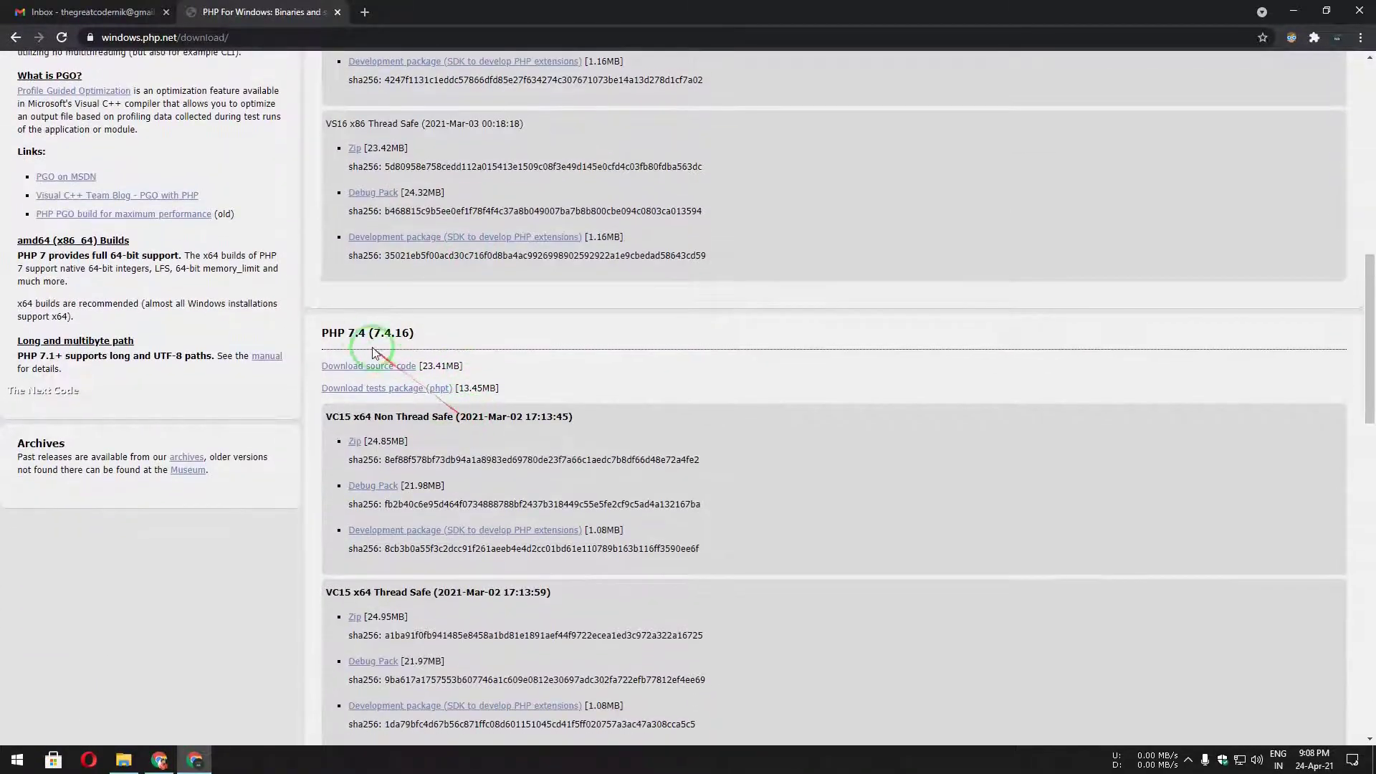
{"action": "left_click_drag", "start_coordinate": [451, 338], "coordinate": [323, 336]}
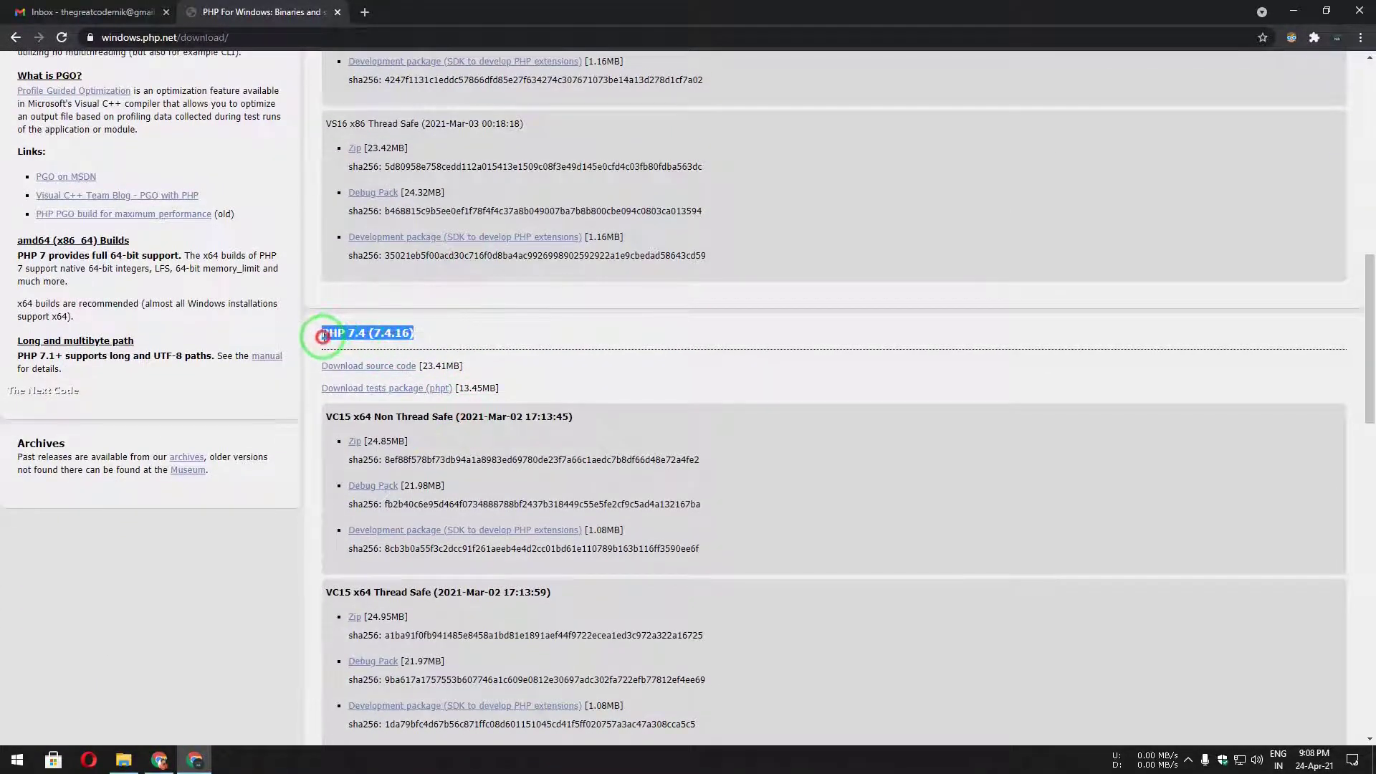
{"action": "left_click", "coordinate": [322, 337]}
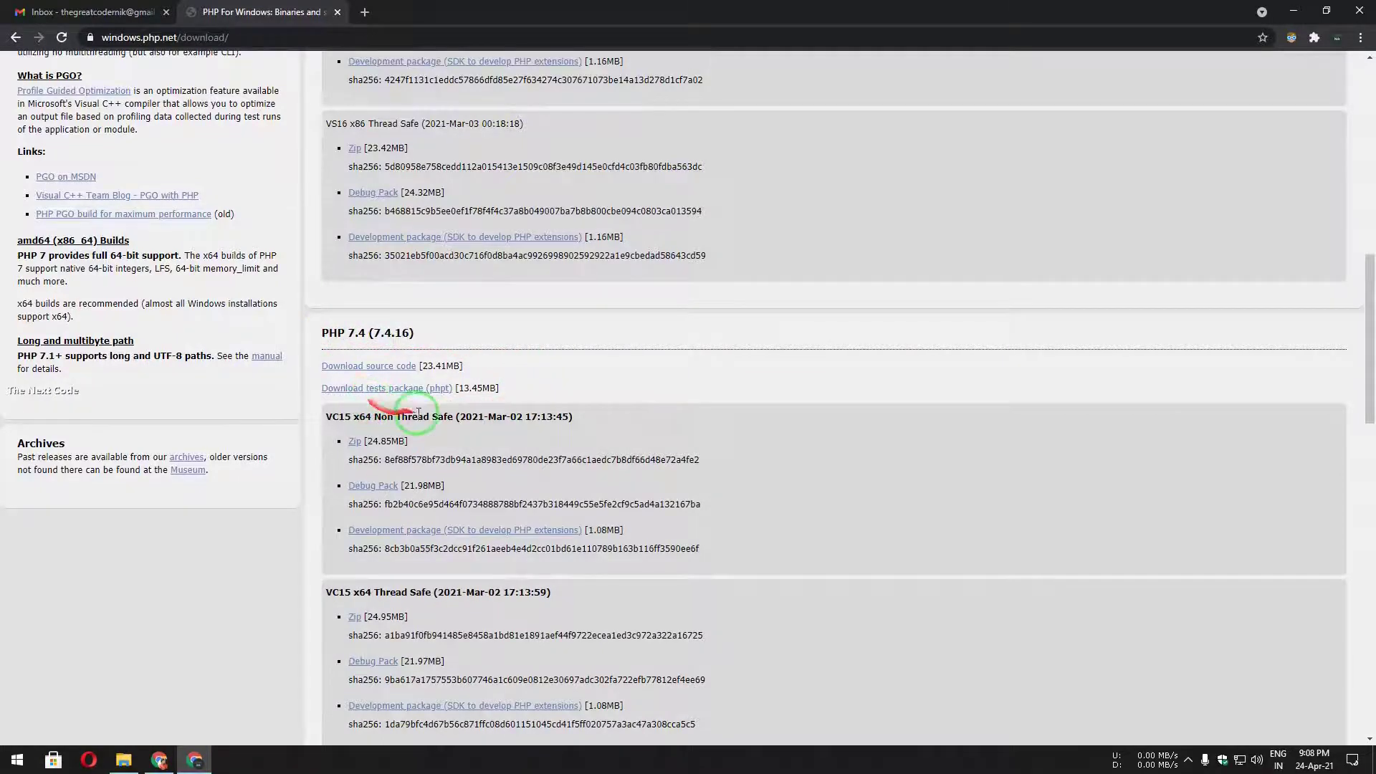
Compare the VC15 x64 Non Thread Safe and Thread Safe builds listed under PHP 7.4
{"action": "scroll", "coordinate": [430, 370], "scroll_direction": "down", "scroll_amount": 1}
{"action": "scroll", "coordinate": [431, 371], "scroll_direction": "down", "scroll_amount": 1}
{"action": "left_click_drag", "start_coordinate": [316, 193], "coordinate": [529, 200]}
{"action": "left_click", "coordinate": [527, 199]}
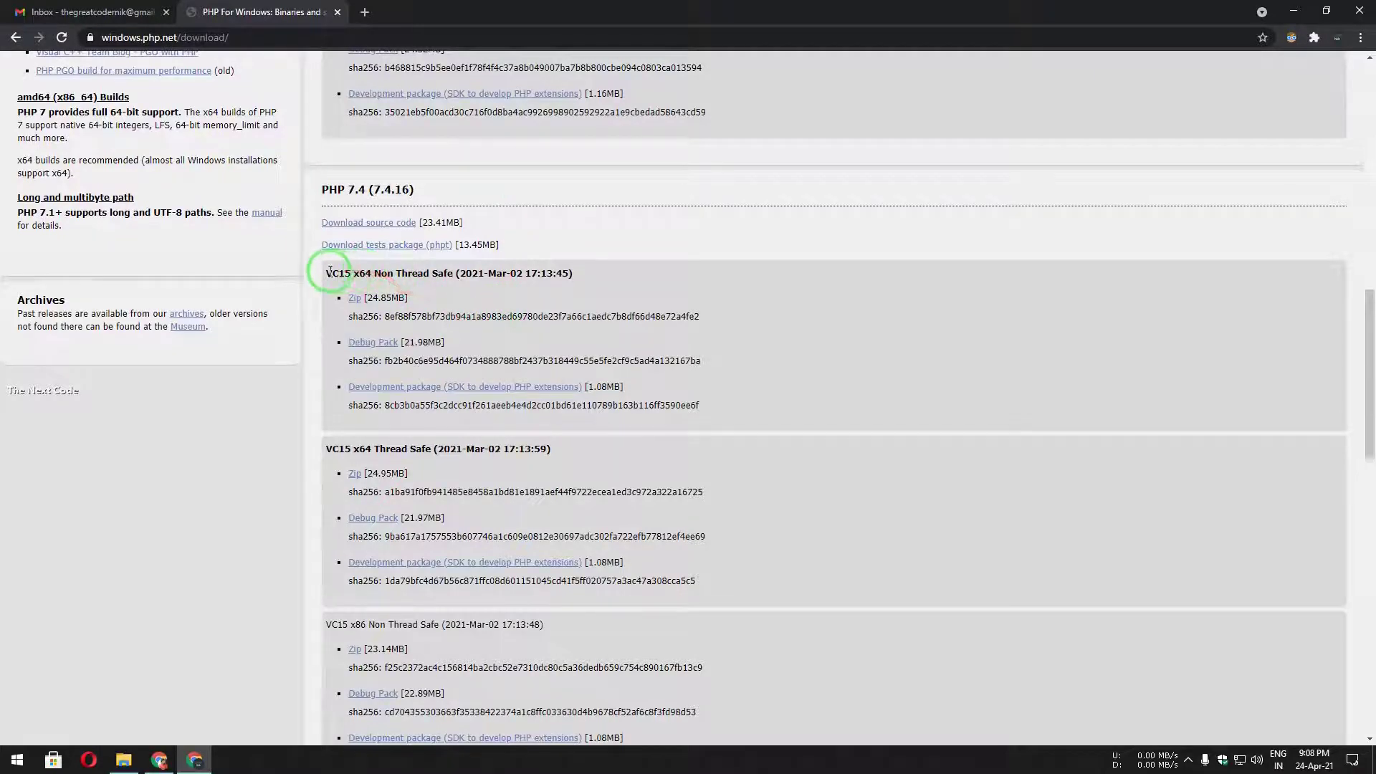
{"action": "left_click_drag", "start_coordinate": [320, 273], "coordinate": [639, 277]}
{"action": "left_click", "coordinate": [397, 272]}
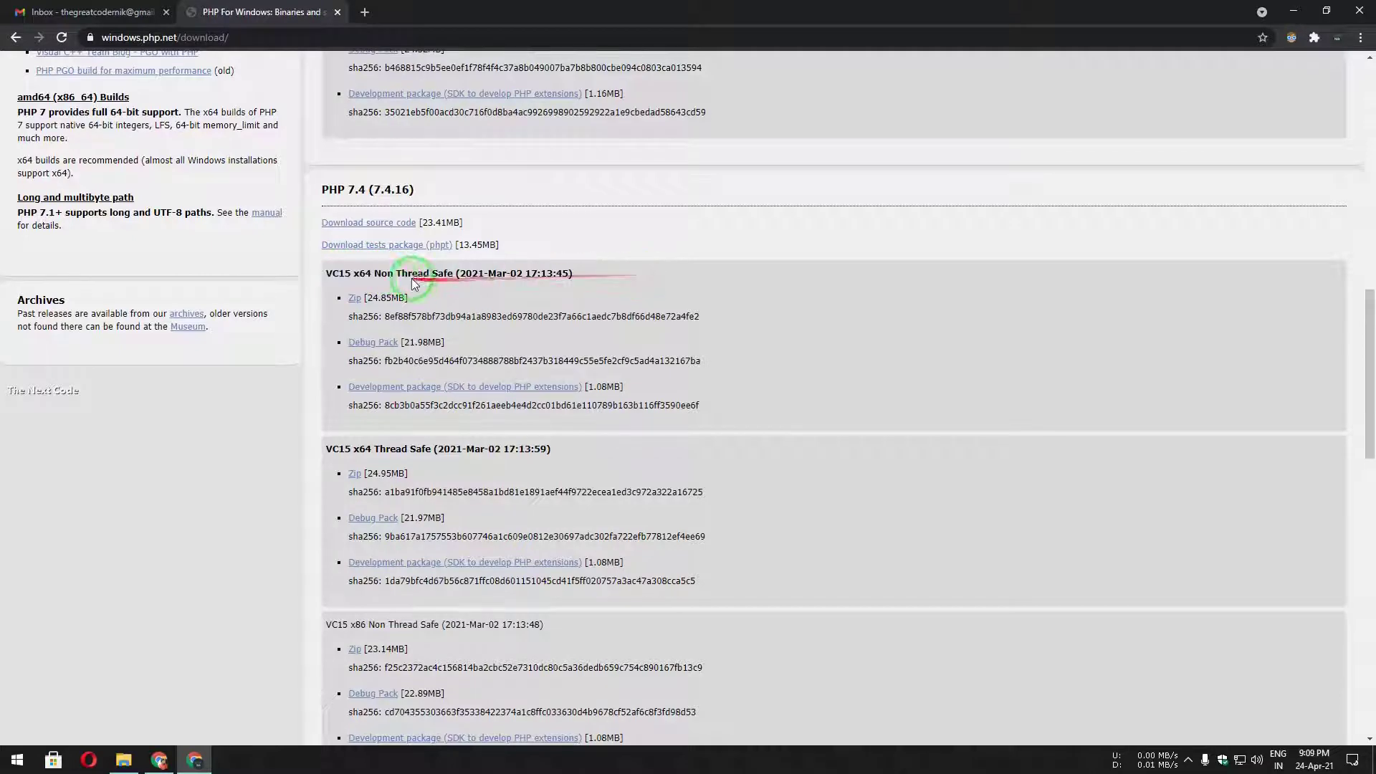
{"action": "left_click_drag", "start_coordinate": [374, 273], "coordinate": [450, 275]}
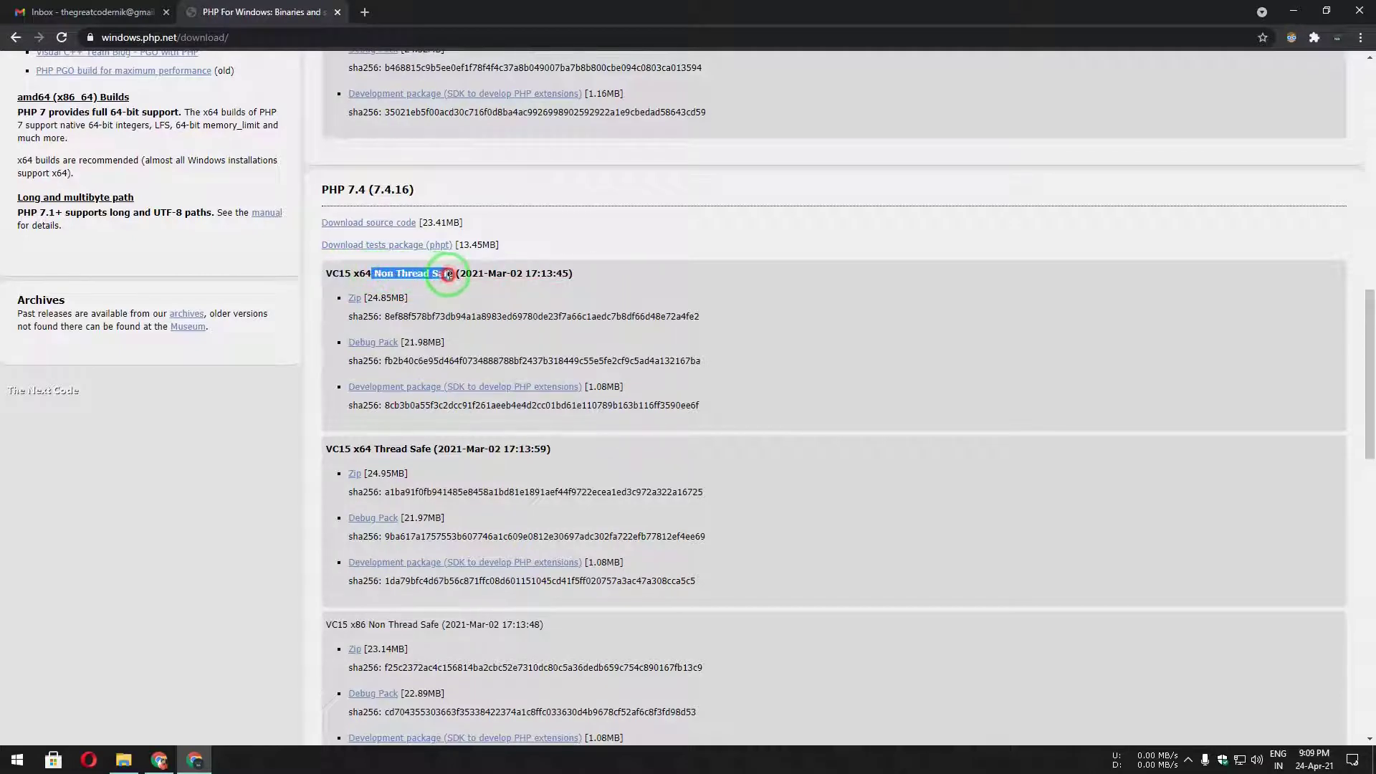
{"action": "left_click", "coordinate": [447, 277]}
{"action": "left_click_drag", "start_coordinate": [374, 450], "coordinate": [434, 451]}
{"action": "left_click", "coordinate": [432, 450]}
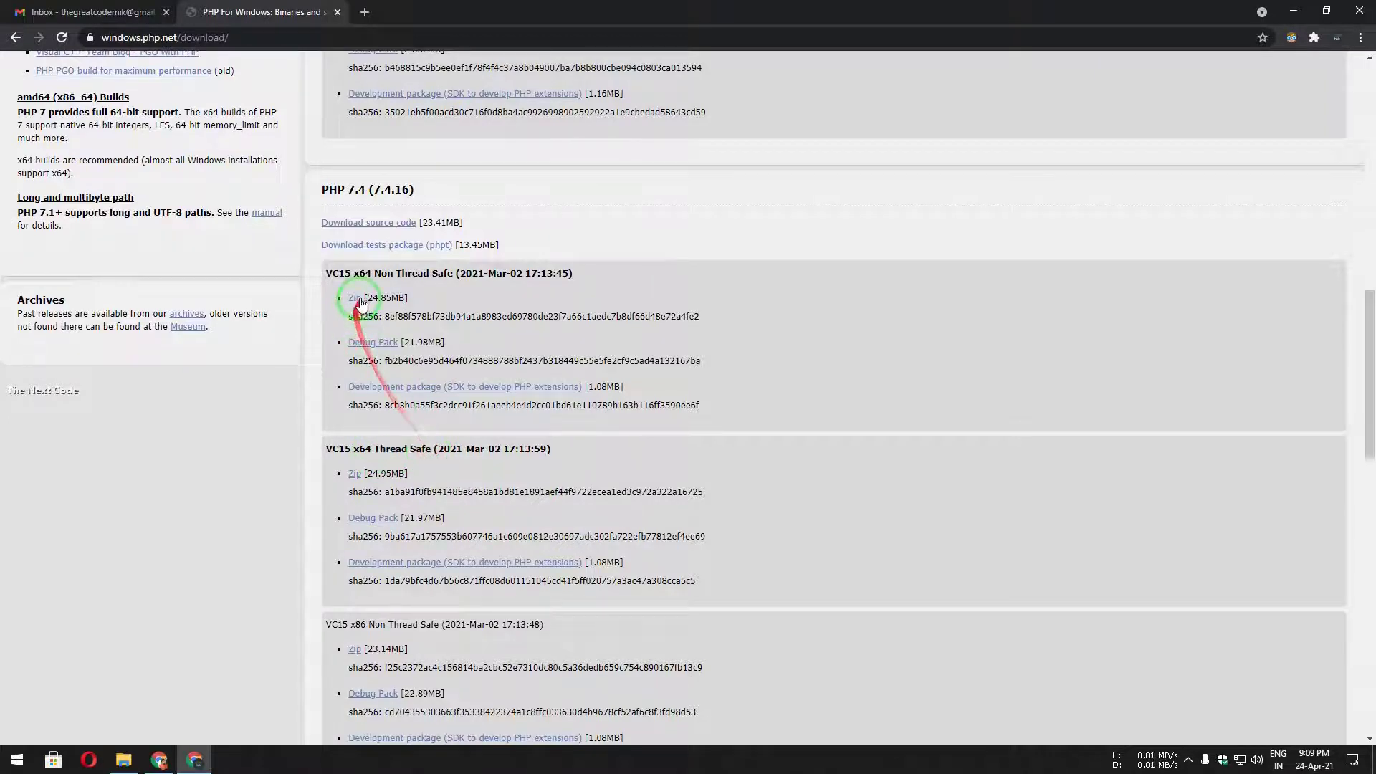
{"action": "left_click_drag", "start_coordinate": [375, 276], "coordinate": [452, 275]}
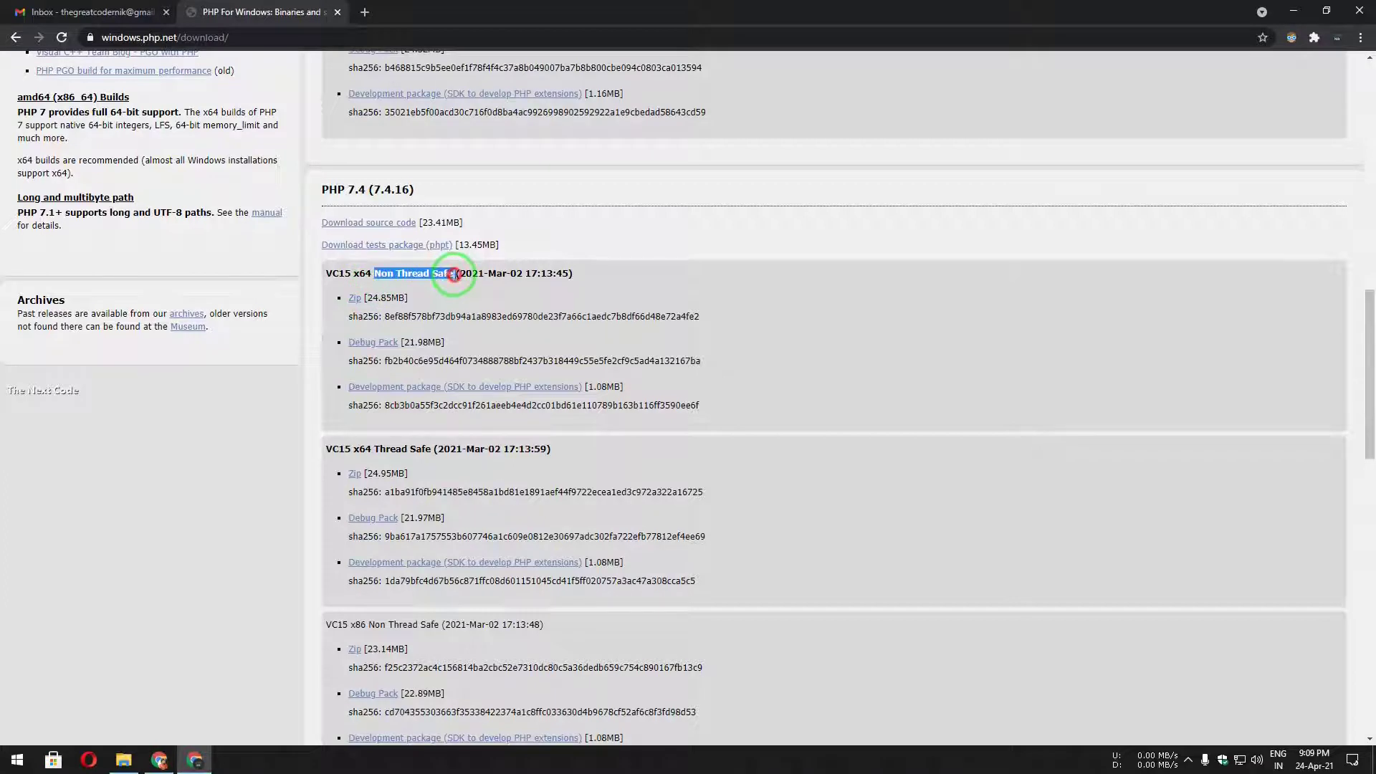
{"action": "left_click", "coordinate": [450, 274]}
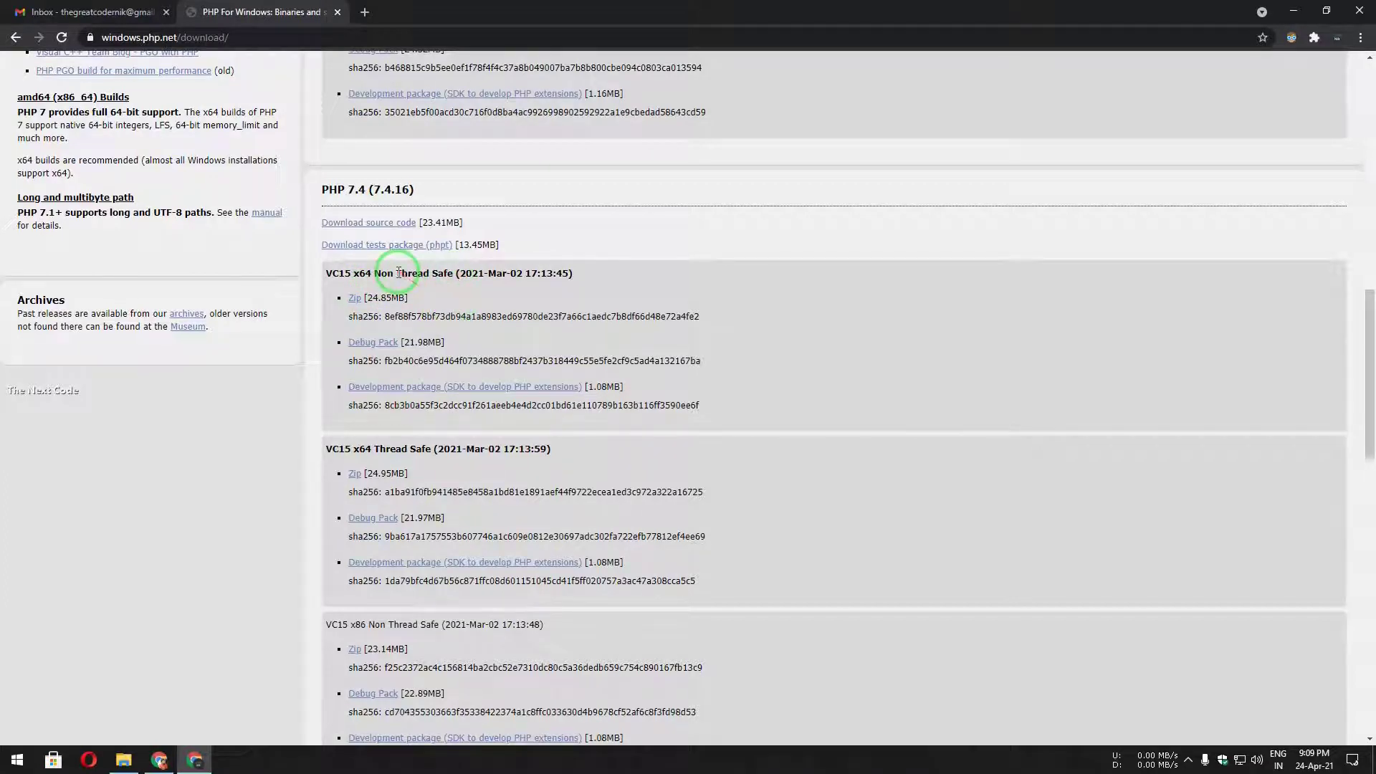
Search the web for the build label "Non Thread Safe", and return to the PHP downloads page
{"action": "left_click_drag", "start_coordinate": [399, 273], "coordinate": [456, 274]}
{"action": "right_click", "coordinate": [457, 273]}
{"action": "left_click", "coordinate": [477, 304]}
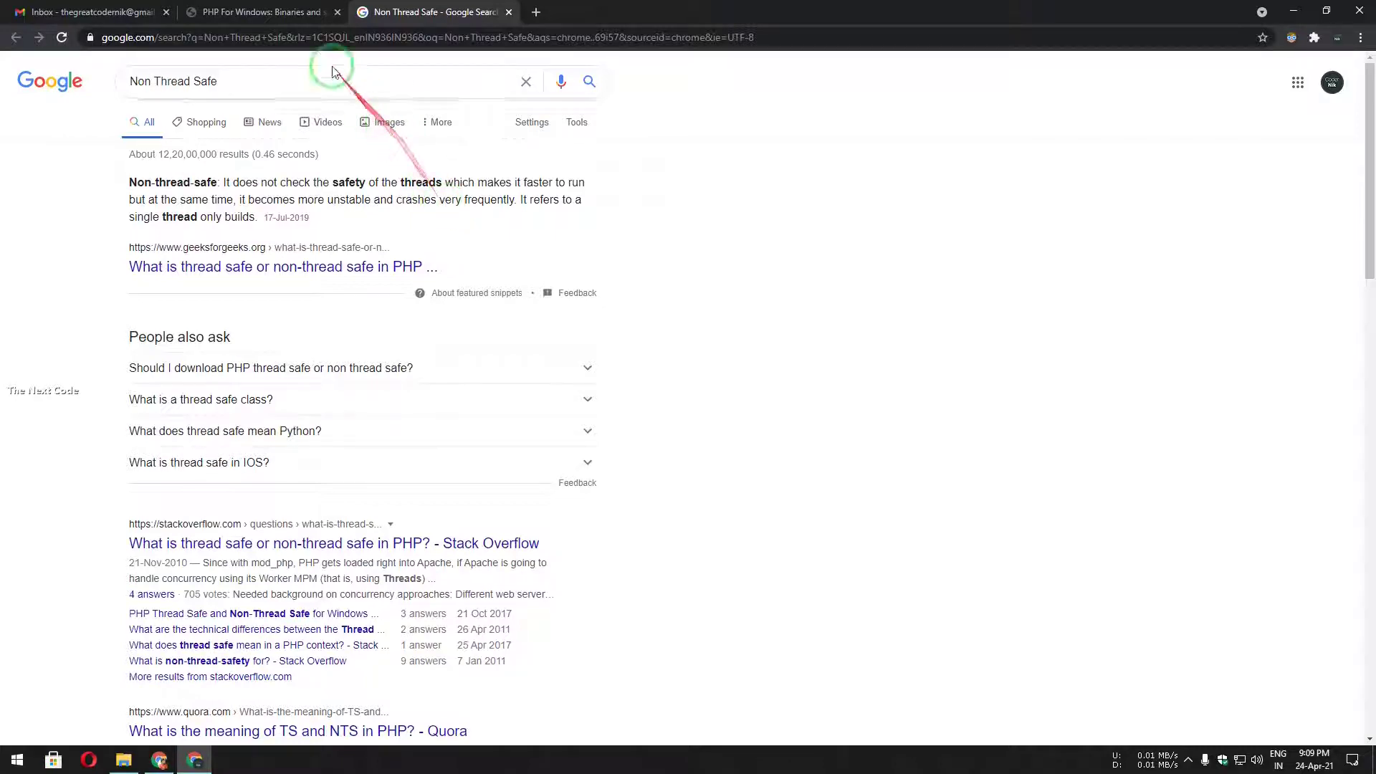
{"action": "left_click", "coordinate": [280, 11]}
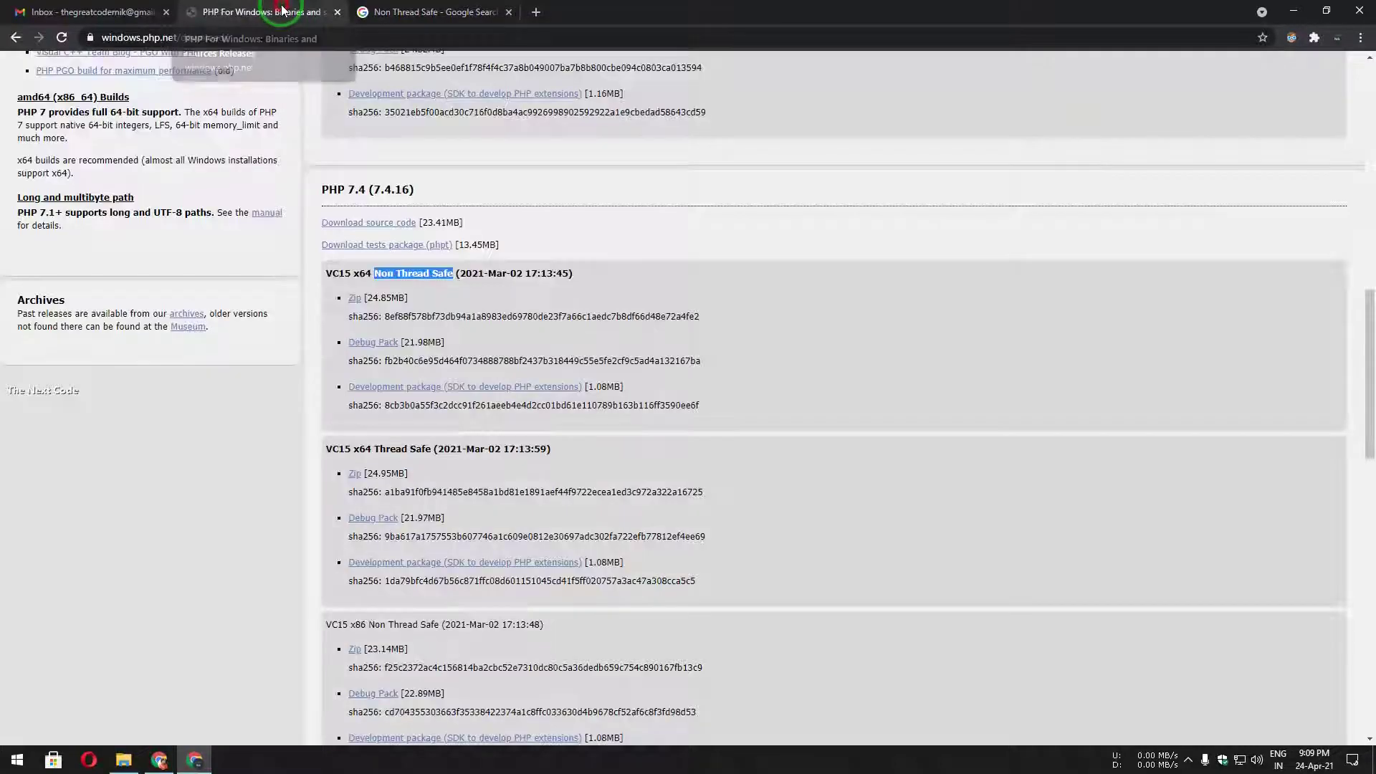
{"action": "left_click", "coordinate": [514, 313]}
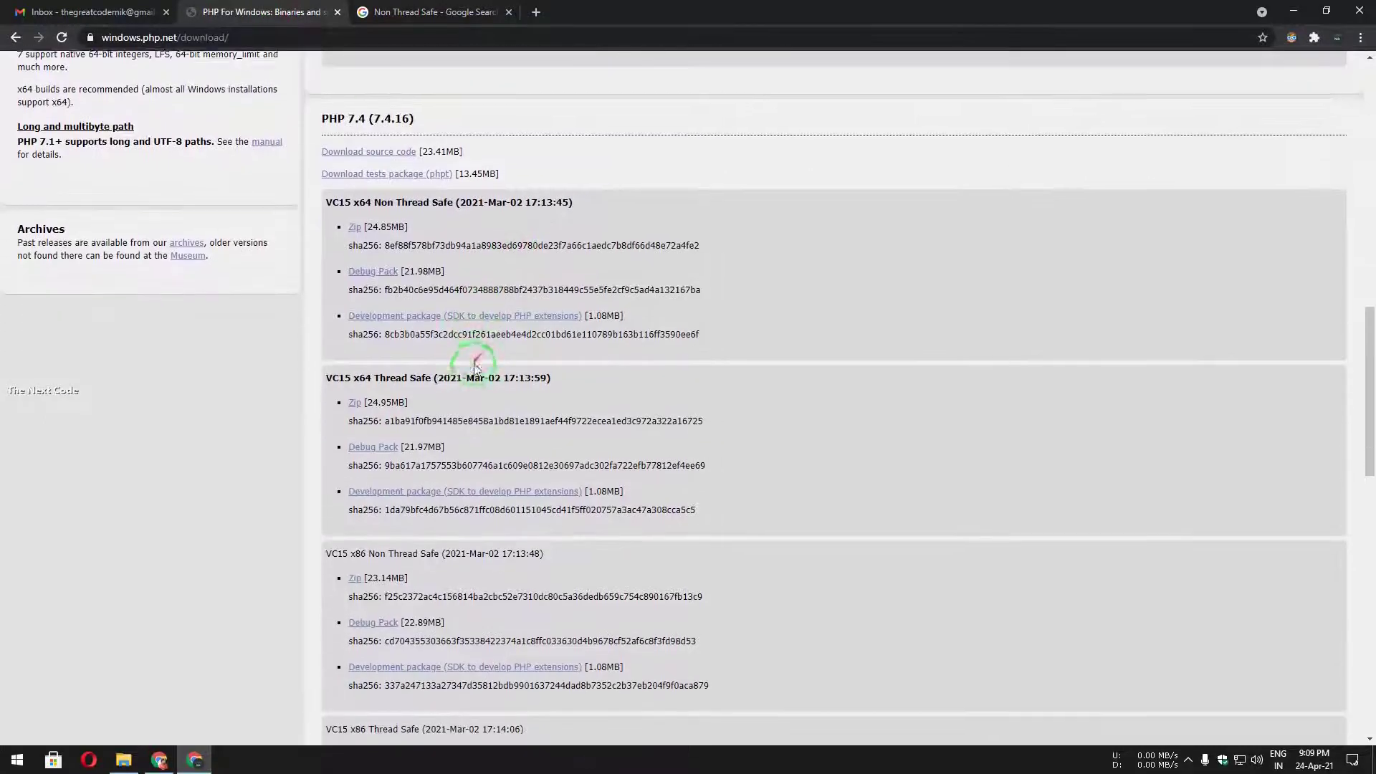
Download the VC15 x64 Thread Safe zip of PHP 7.4.16 in the browser
{"action": "scroll", "coordinate": [477, 358], "scroll_direction": "down", "scroll_amount": 1}
{"action": "double_click", "coordinate": [366, 378]}
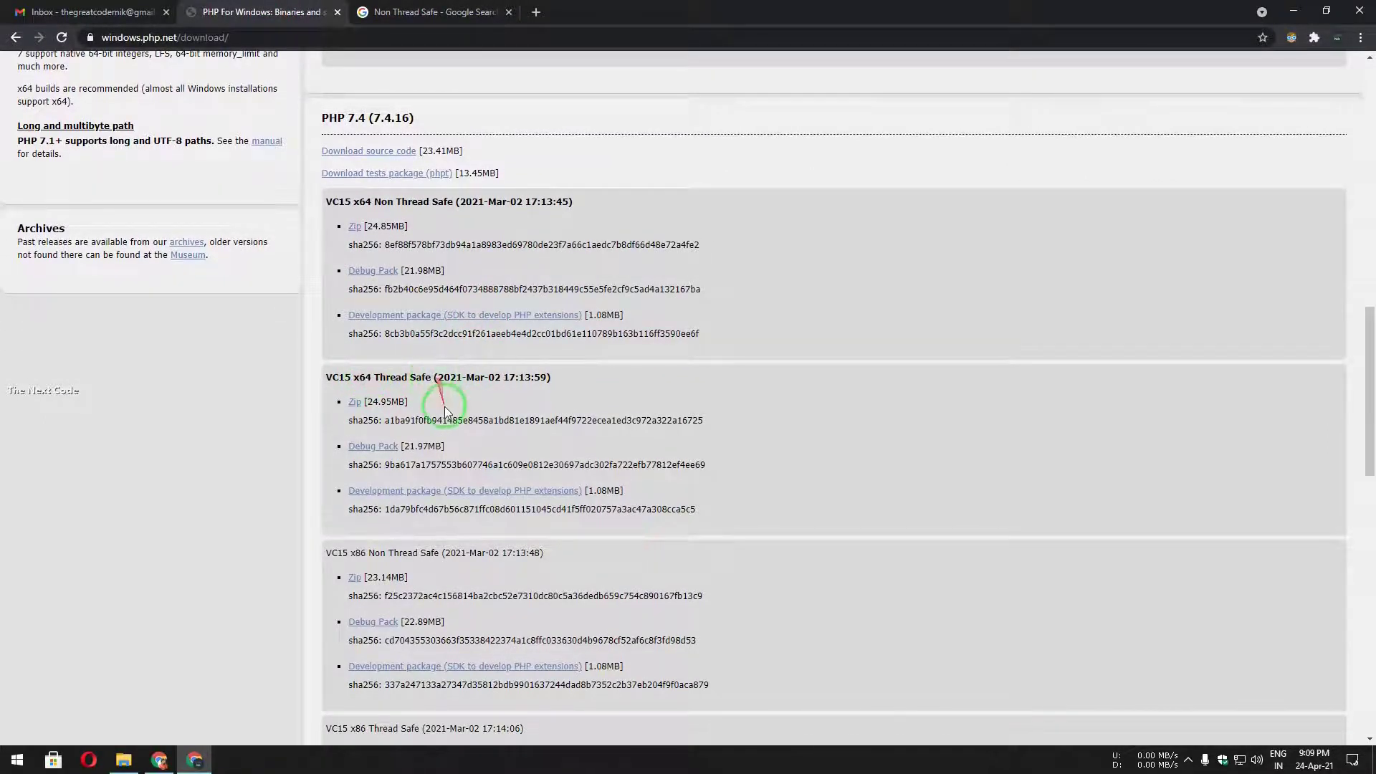
{"action": "left_click", "coordinate": [356, 404]}
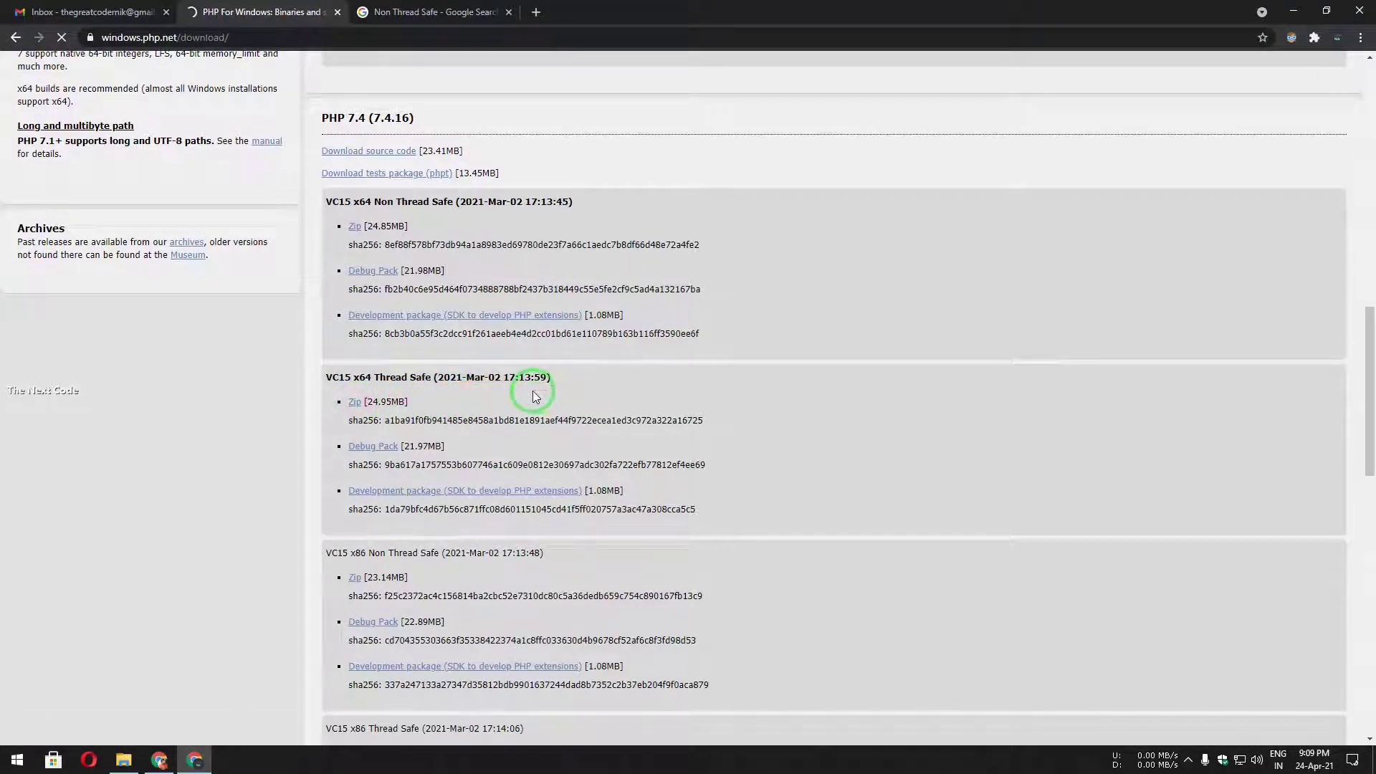
{"action": "left_click", "coordinate": [355, 401]}
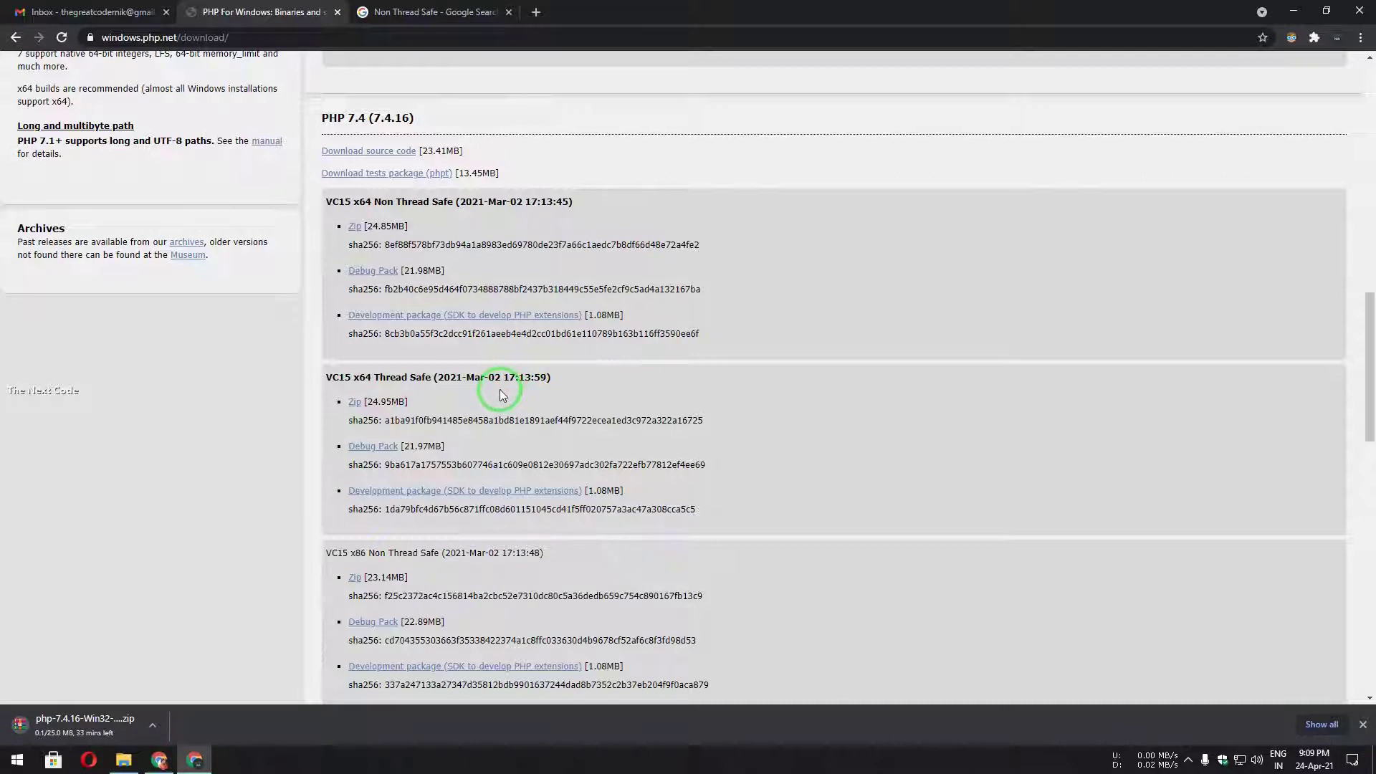
Copy the link address of the PHP 7.4 VC15 x64 Thread Safe zip and switch to Free Download Manager
{"action": "right_click", "coordinate": [353, 407]}
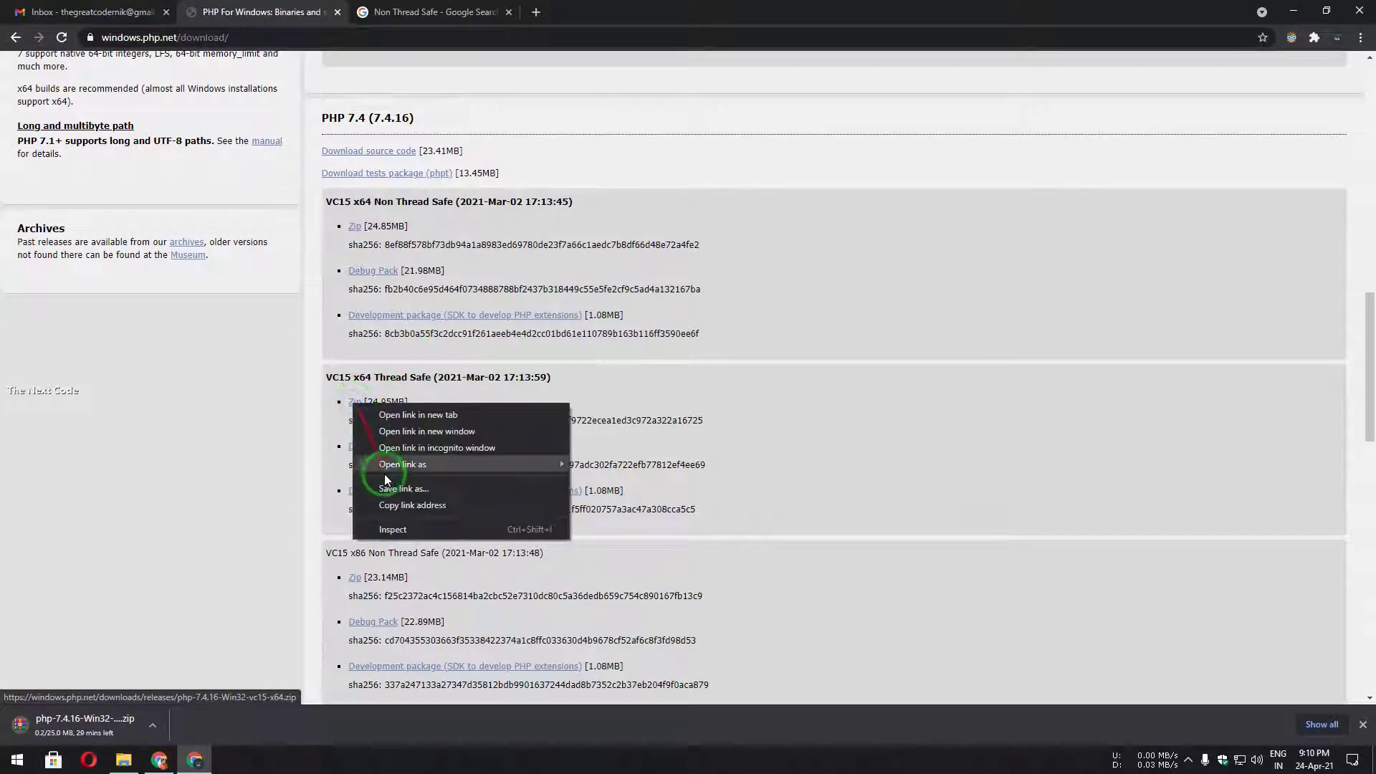
{"action": "left_click", "coordinate": [420, 509]}
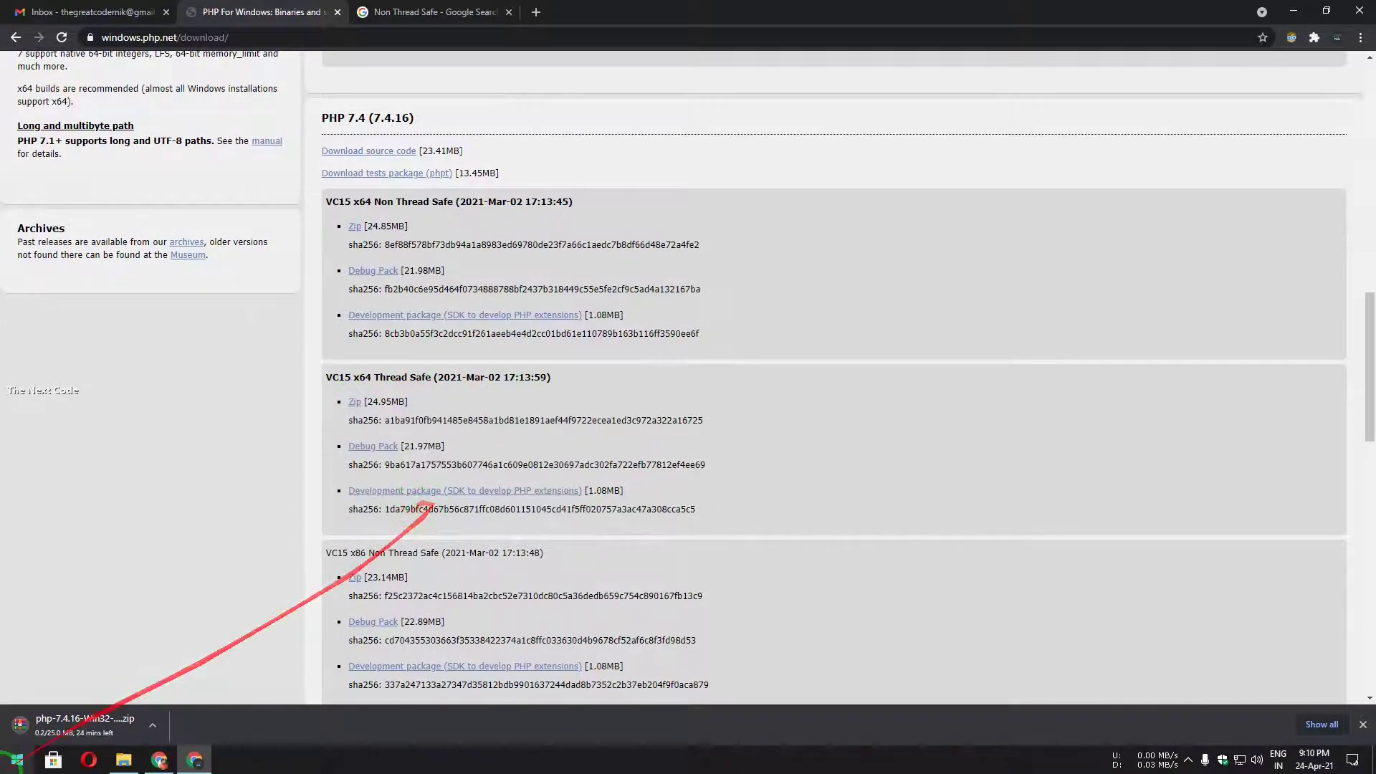
{"action": "left_click", "coordinate": [16, 760]}
{"action": "type", "text": "fd"}
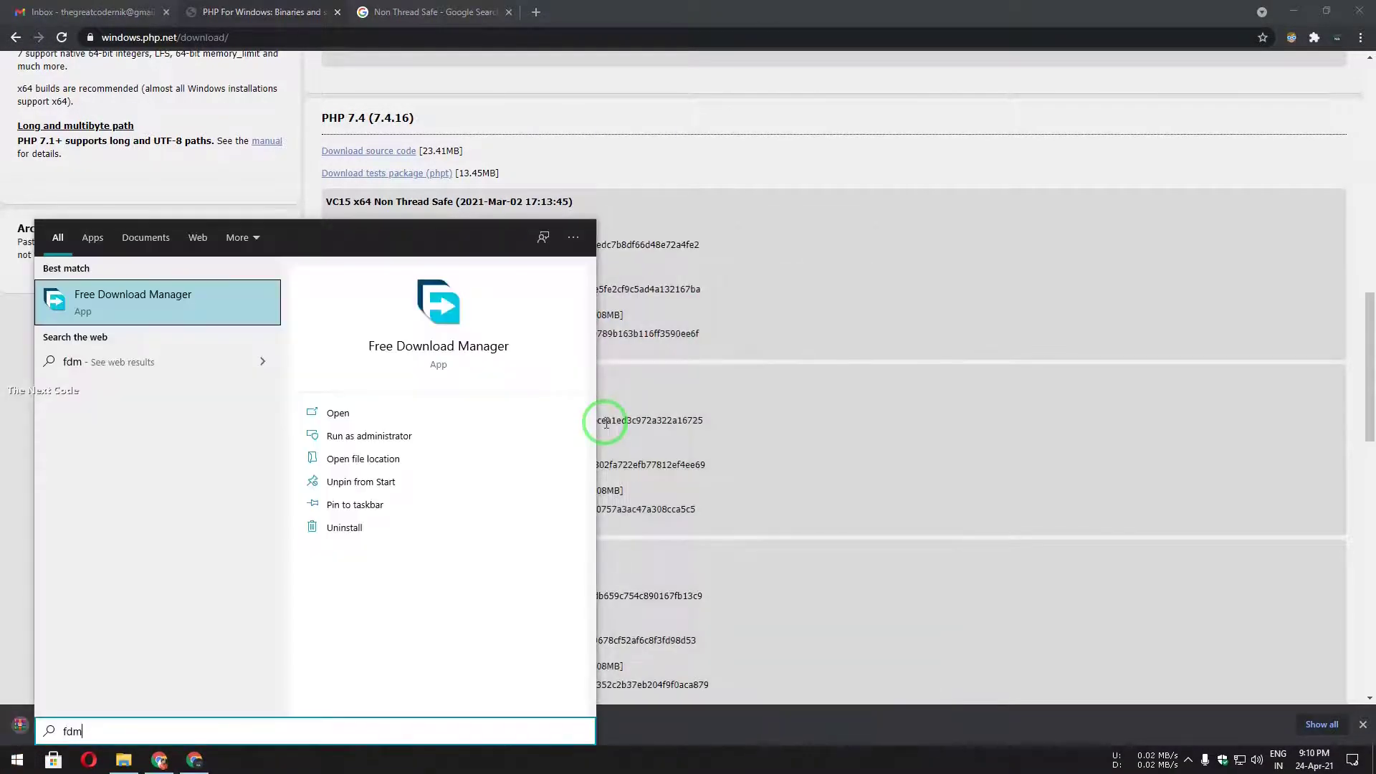
{"action": "type", "text": "m"}
{"action": "key", "text": "Return"}
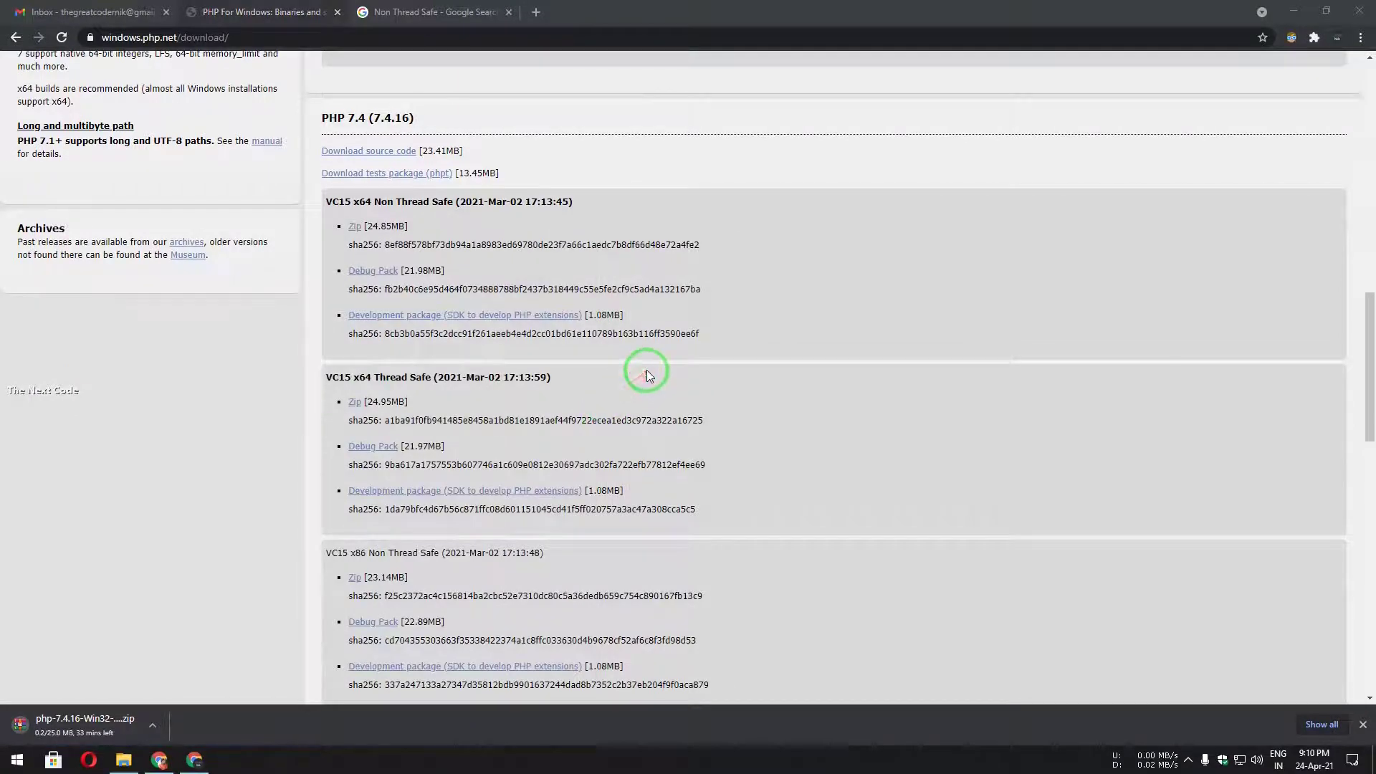
{"action": "left_click_drag", "start_coordinate": [685, 289], "coordinate": [620, 231]}
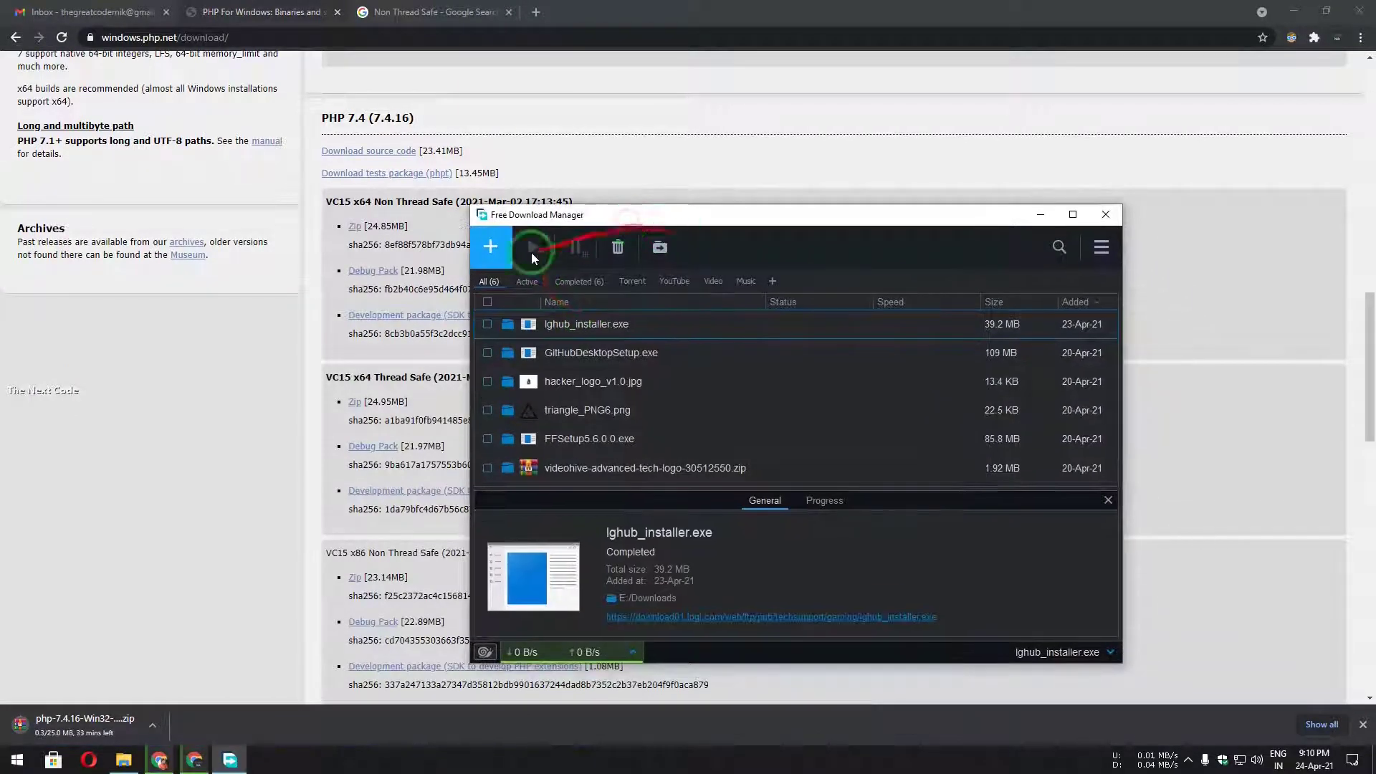
Add the copied php-7.4.16-Win32-vc15-x64.zip URL as a new download and start it
{"action": "left_click", "coordinate": [481, 252]}
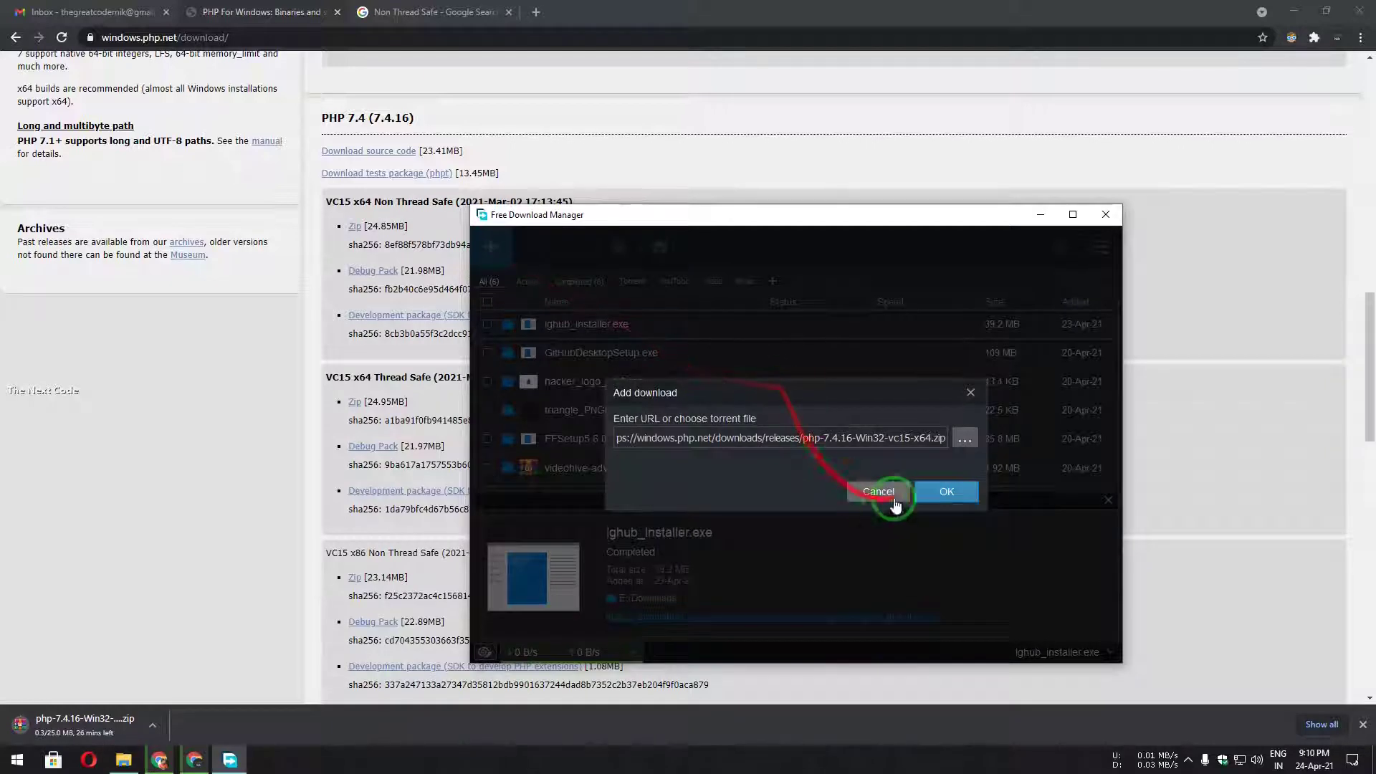
{"action": "left_click", "coordinate": [940, 500]}
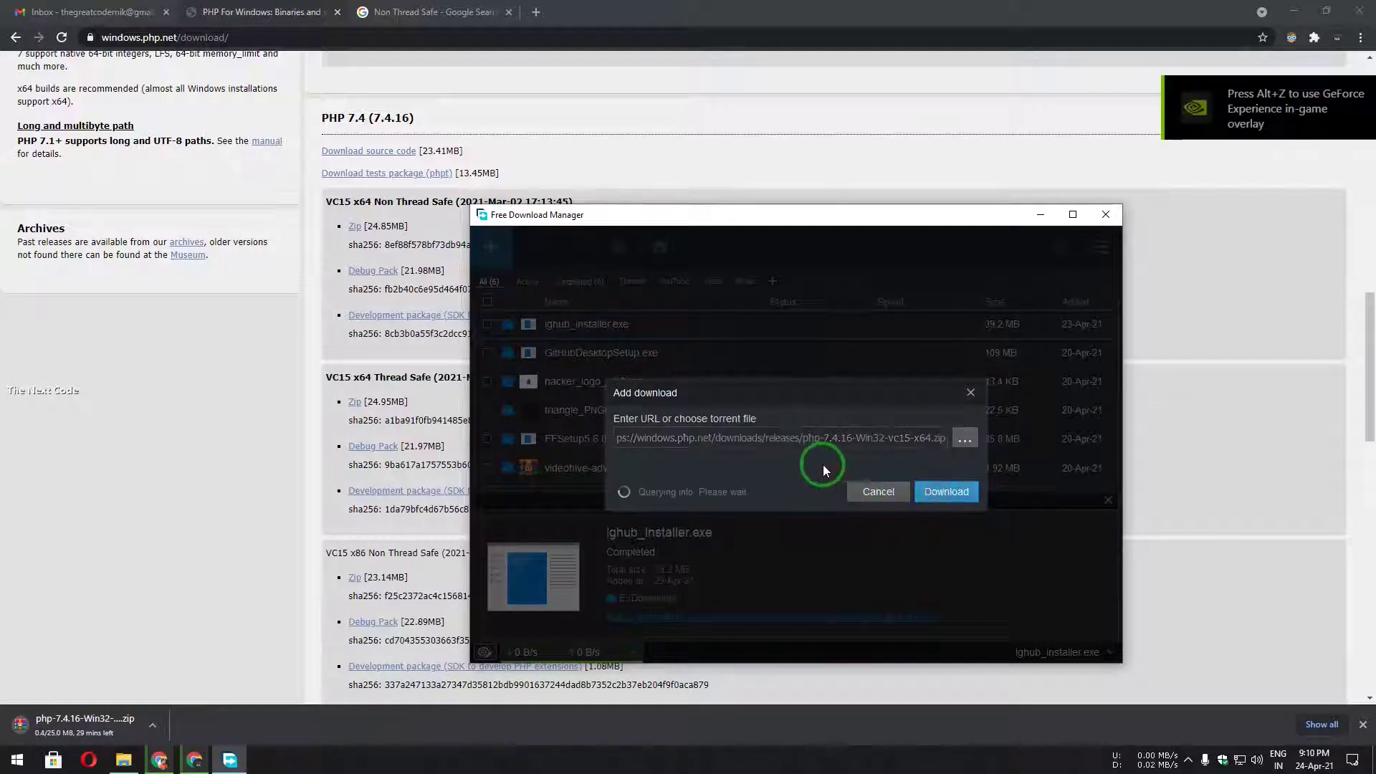
{"action": "left_click", "coordinate": [939, 517]}
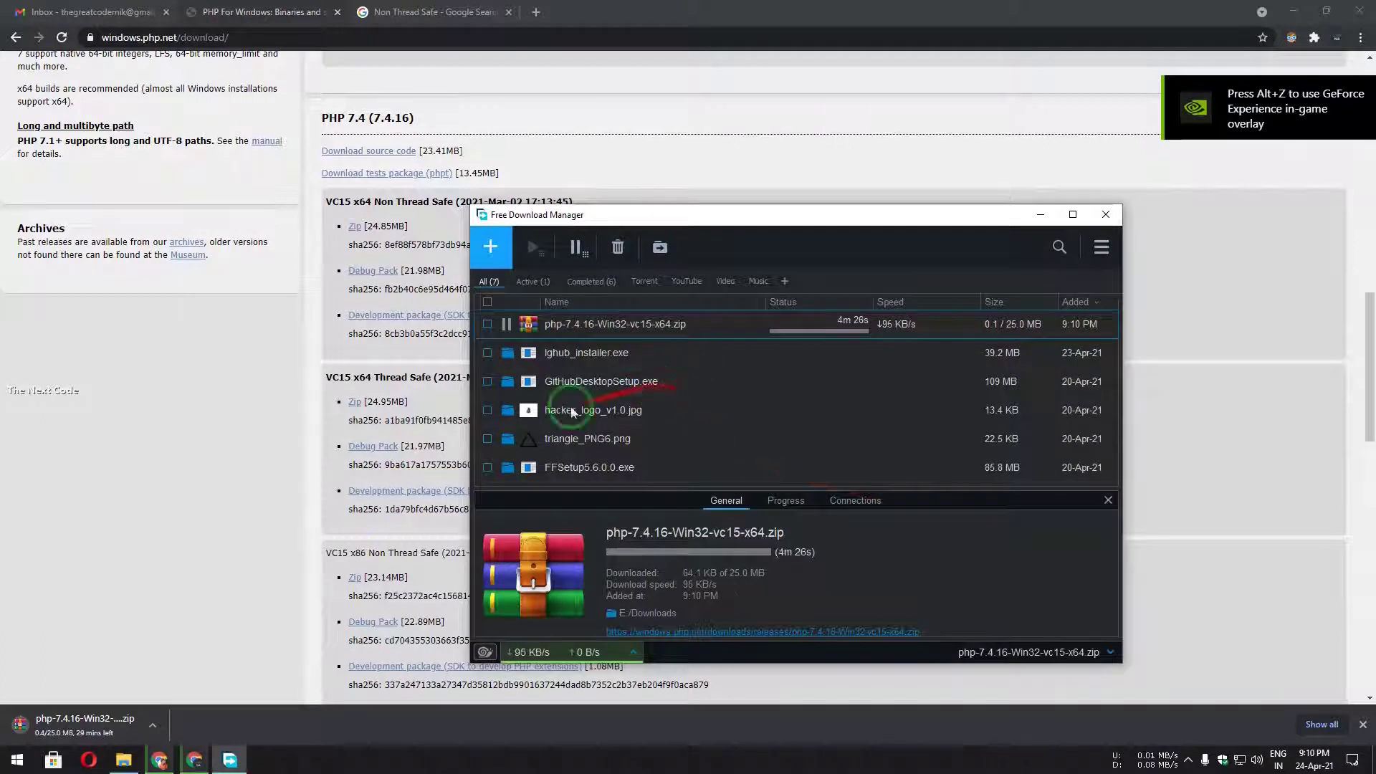
Cancel the browser's own download of the PHP 7.4.16 zip and dismiss the download bar
{"action": "left_click", "coordinate": [166, 726]}
{"action": "left_click", "coordinate": [178, 672]}
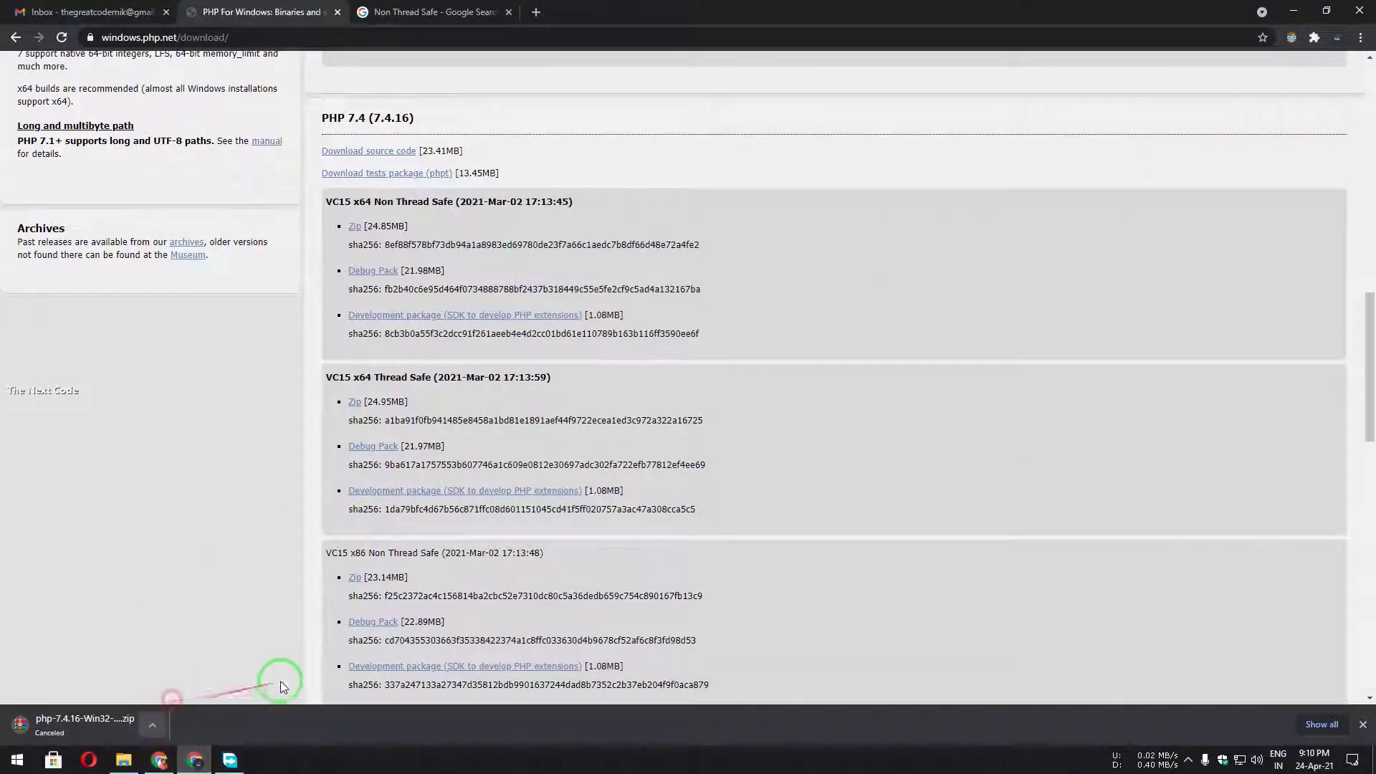
{"action": "left_click", "coordinate": [1361, 725]}
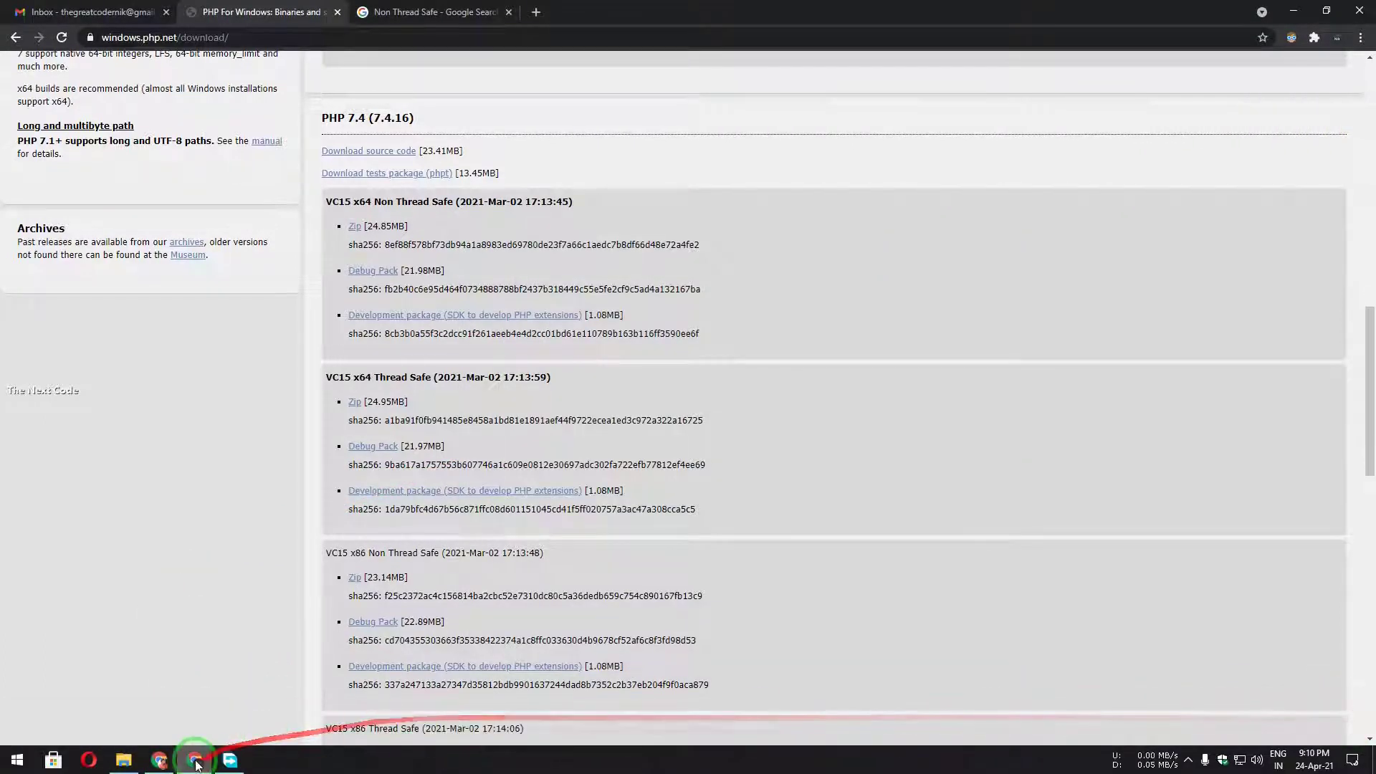
Switch to Free Download Manager, monitor the php-7.4.16-Win32-vc15-x64.zip download until it finishes, and minimize the window
{"action": "left_click", "coordinate": [230, 760]}
{"action": "left_click_drag", "start_coordinate": [775, 215], "coordinate": [723, 173]}
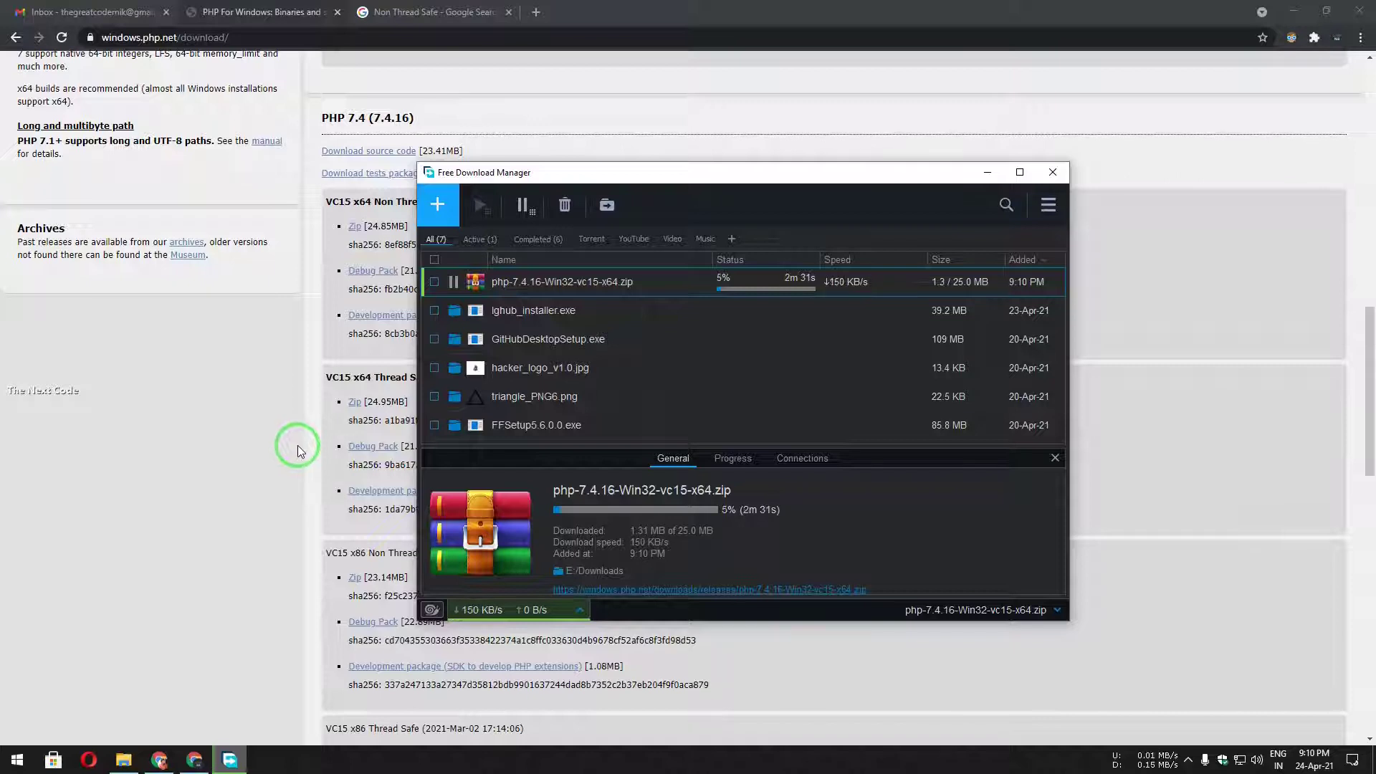
{"action": "left_click_drag", "start_coordinate": [699, 182], "coordinate": [724, 211]}
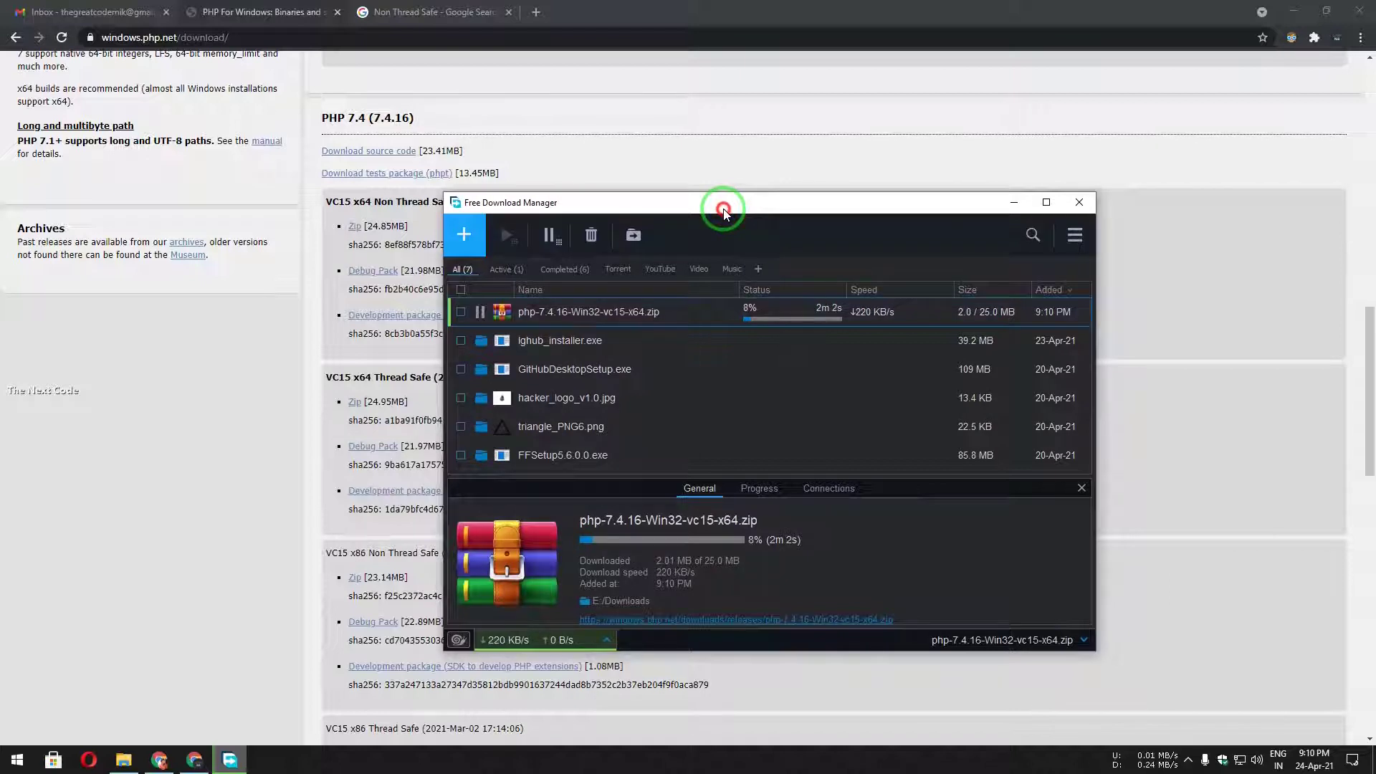
{"action": "left_click_drag", "start_coordinate": [724, 213], "coordinate": [682, 207]}
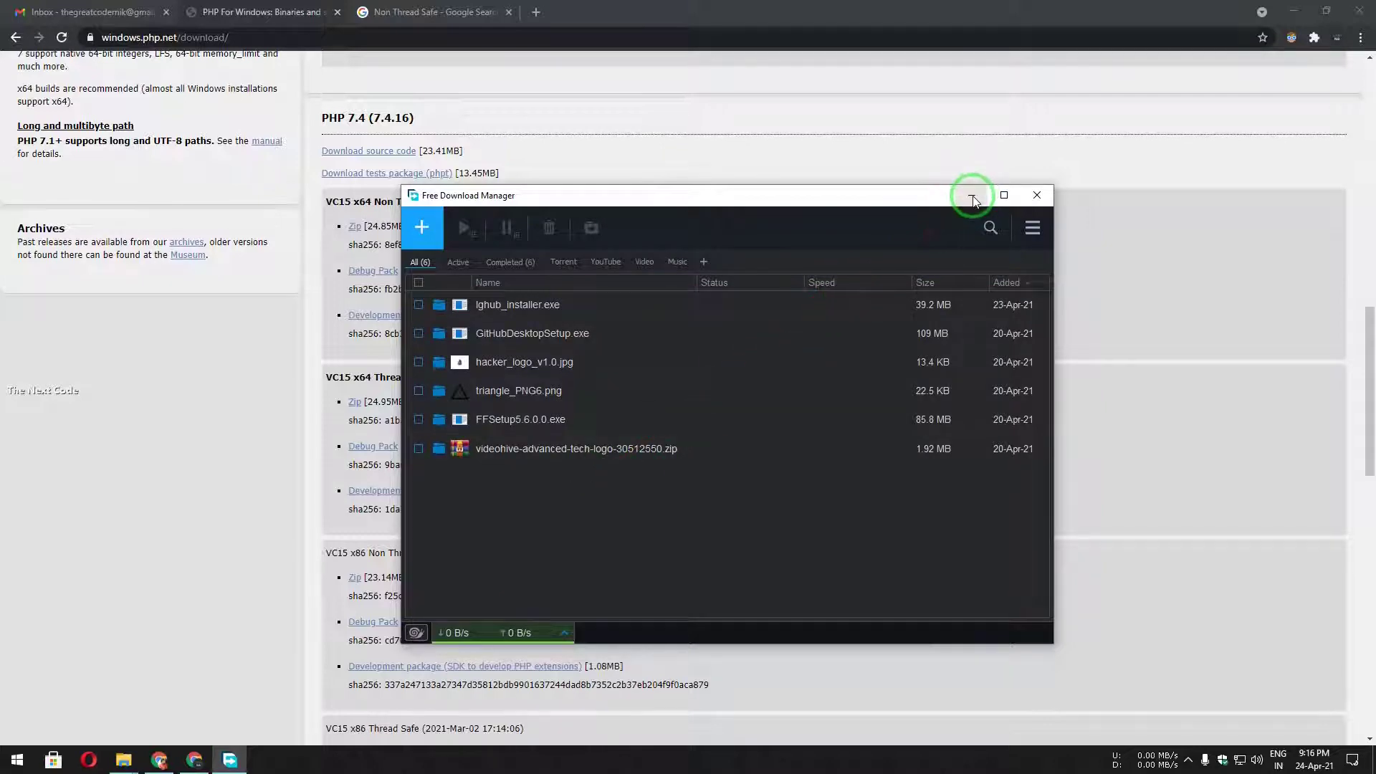
{"action": "left_click", "coordinate": [973, 195]}
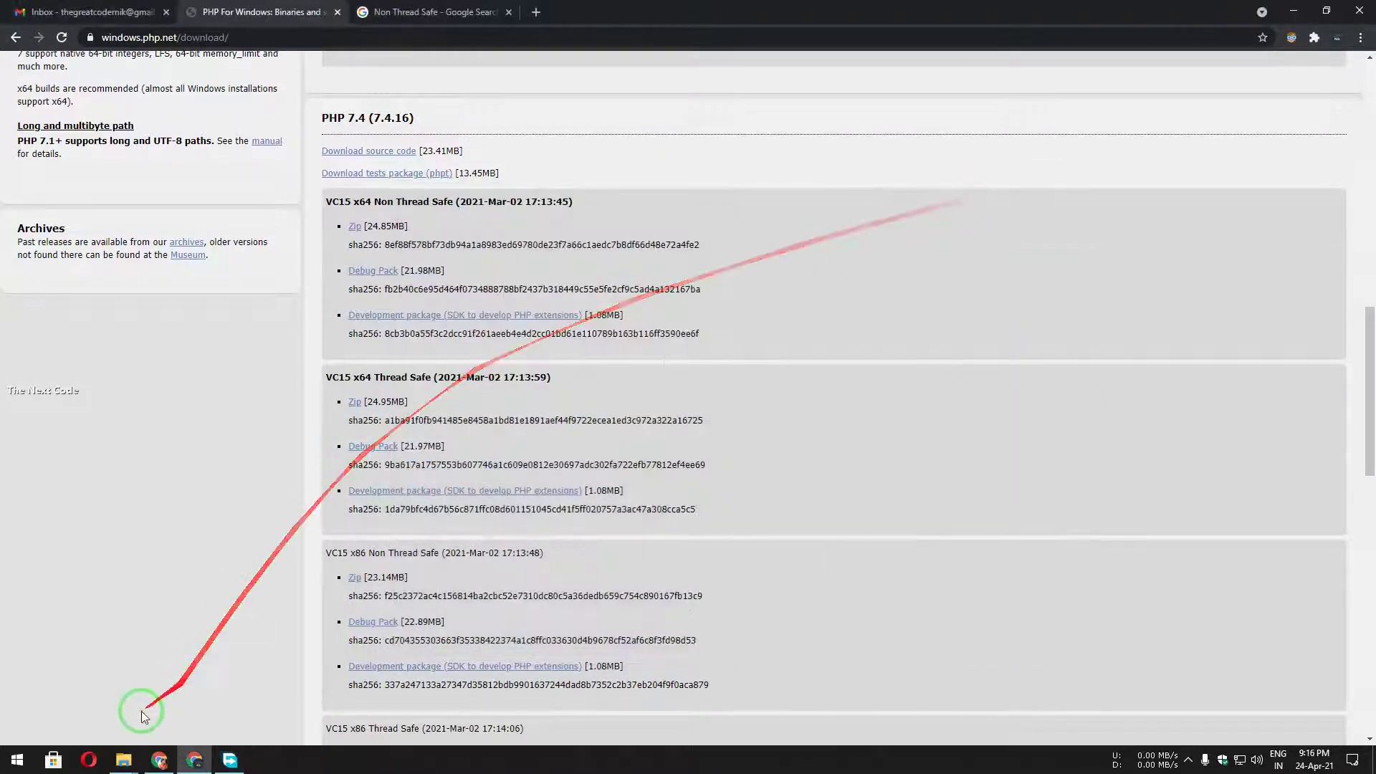
Switch to the Downloads folder in File Explorer and refresh its contents
{"action": "left_click", "coordinate": [123, 760]}
{"action": "left_click", "coordinate": [235, 690]}
{"action": "right_click", "coordinate": [417, 309]}
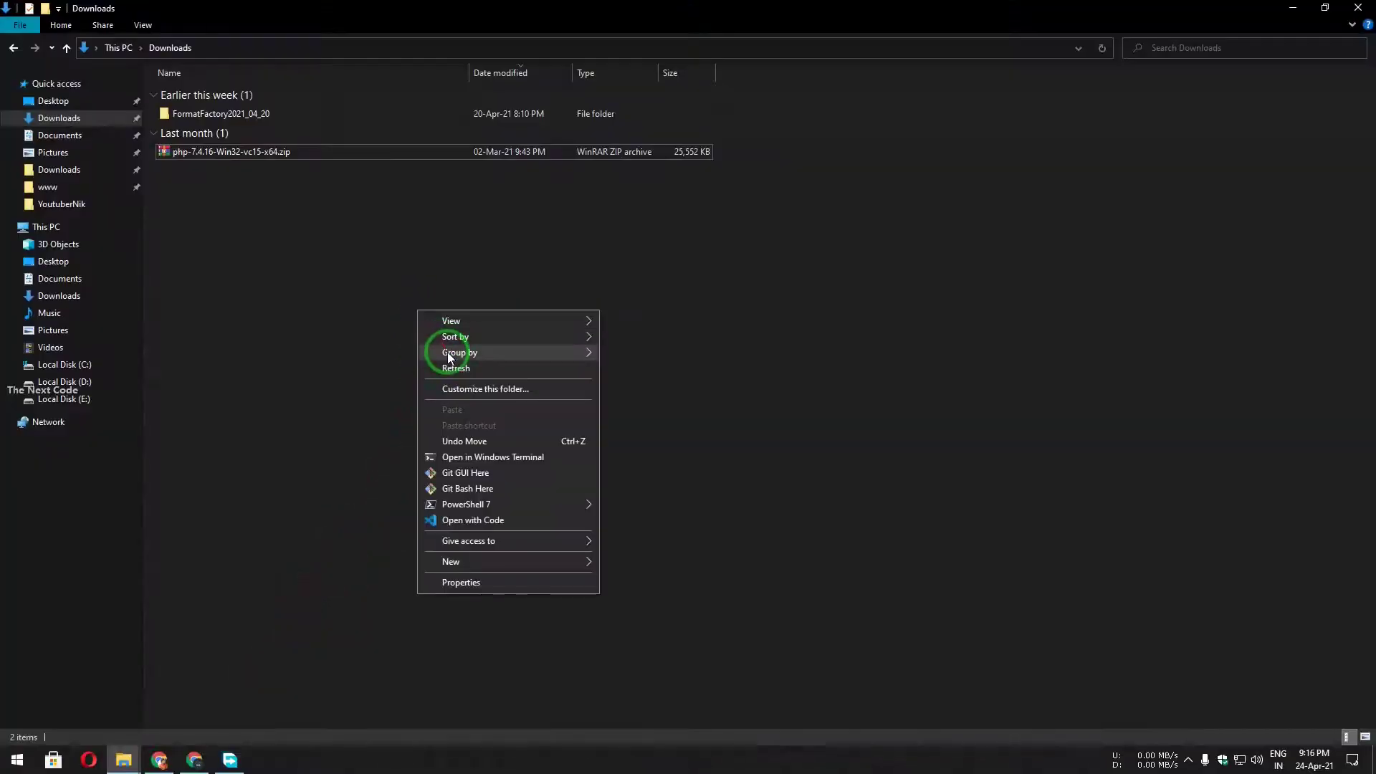
{"action": "left_click", "coordinate": [454, 365]}
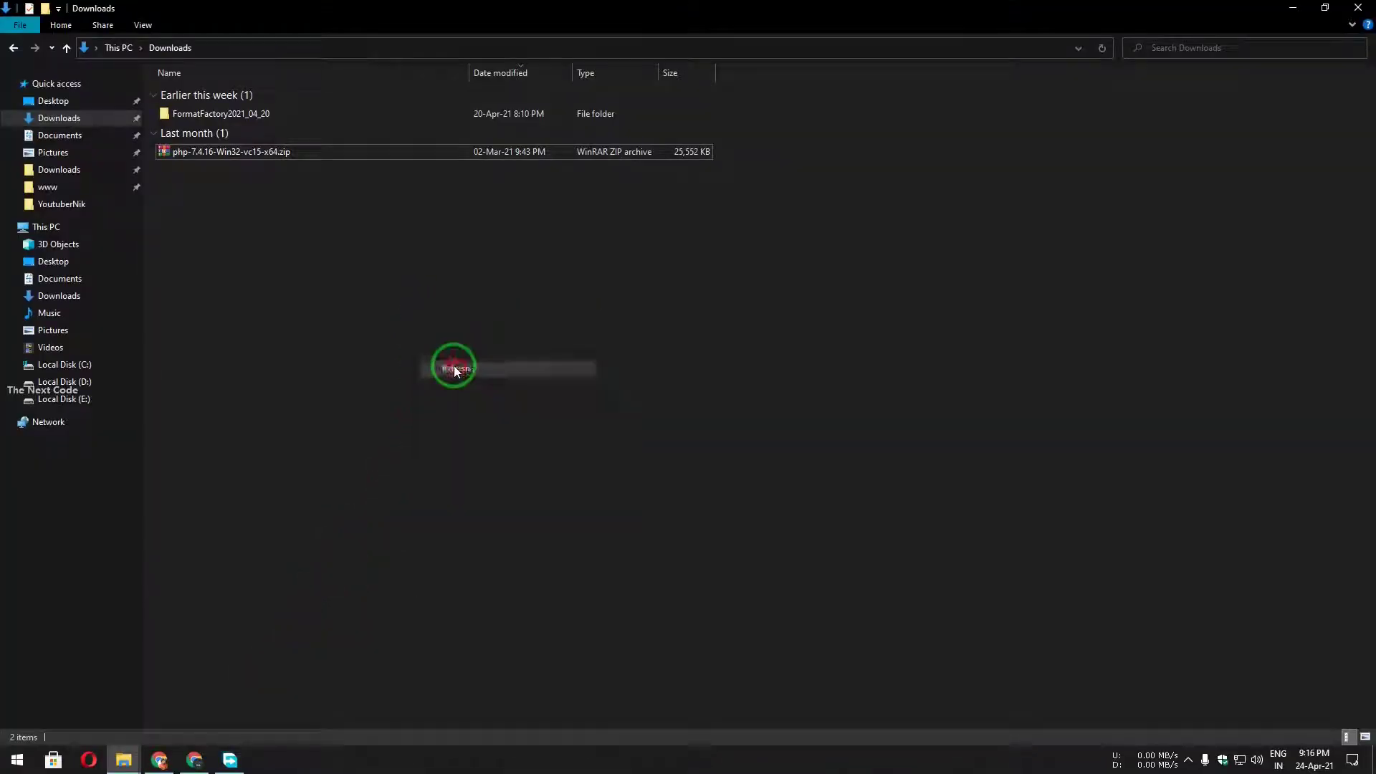
Open php-7.4.16-Win32-vc15-x64.zip in WinRAR, look through the archive's contents, and close it
{"action": "double_click", "coordinate": [227, 154]}
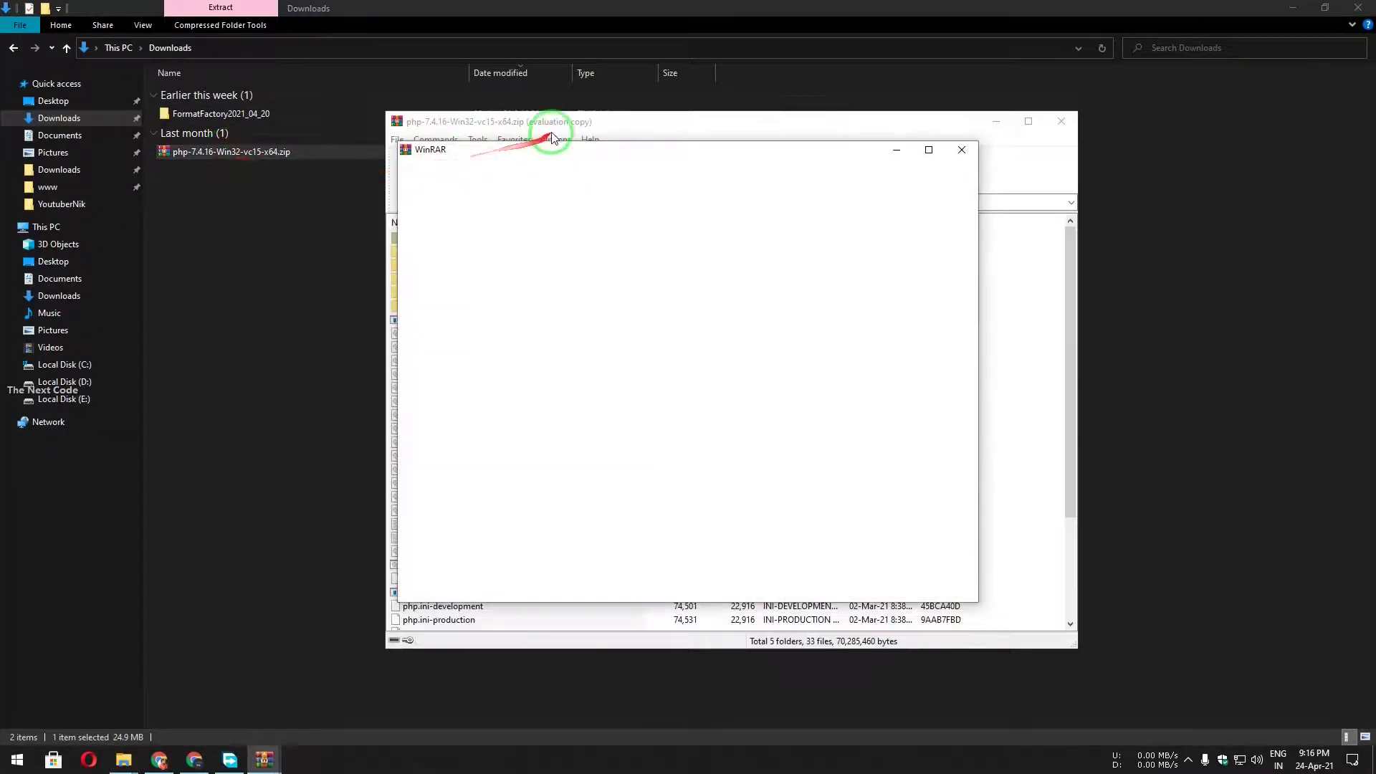
{"action": "left_click", "coordinate": [962, 150]}
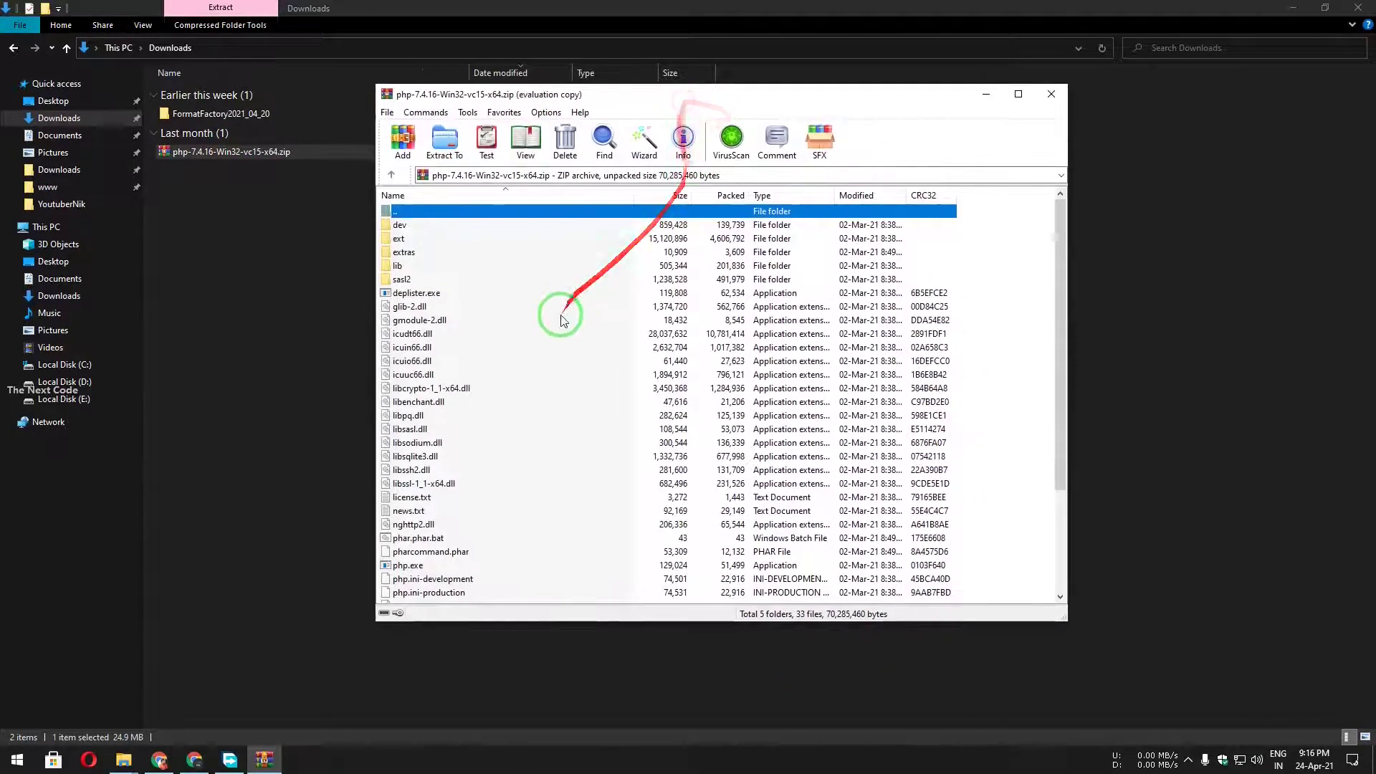
{"action": "scroll", "coordinate": [559, 319], "scroll_direction": "down", "scroll_amount": 3}
{"action": "scroll", "coordinate": [524, 330], "scroll_direction": "up", "scroll_amount": 3}
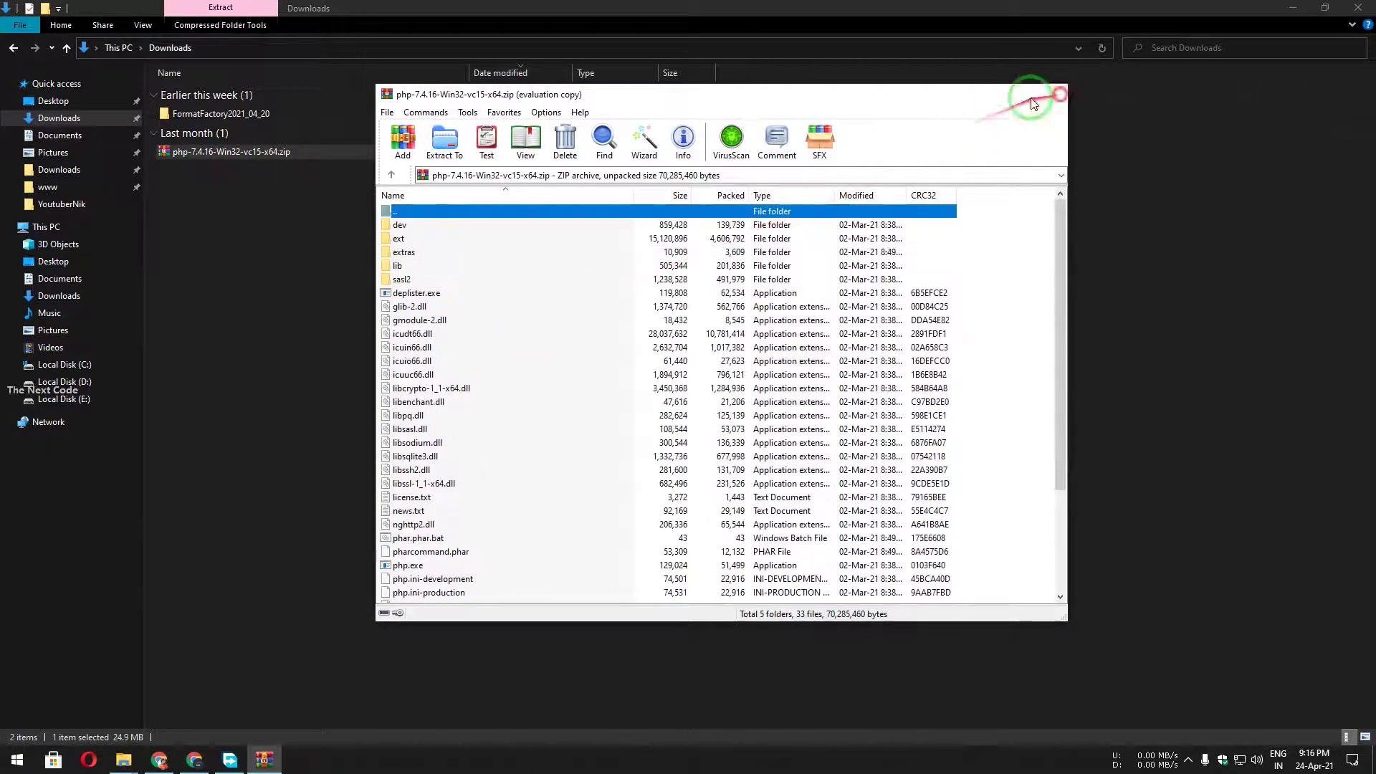
{"action": "left_click", "coordinate": [1060, 94]}
{"action": "left_click", "coordinate": [256, 188]}
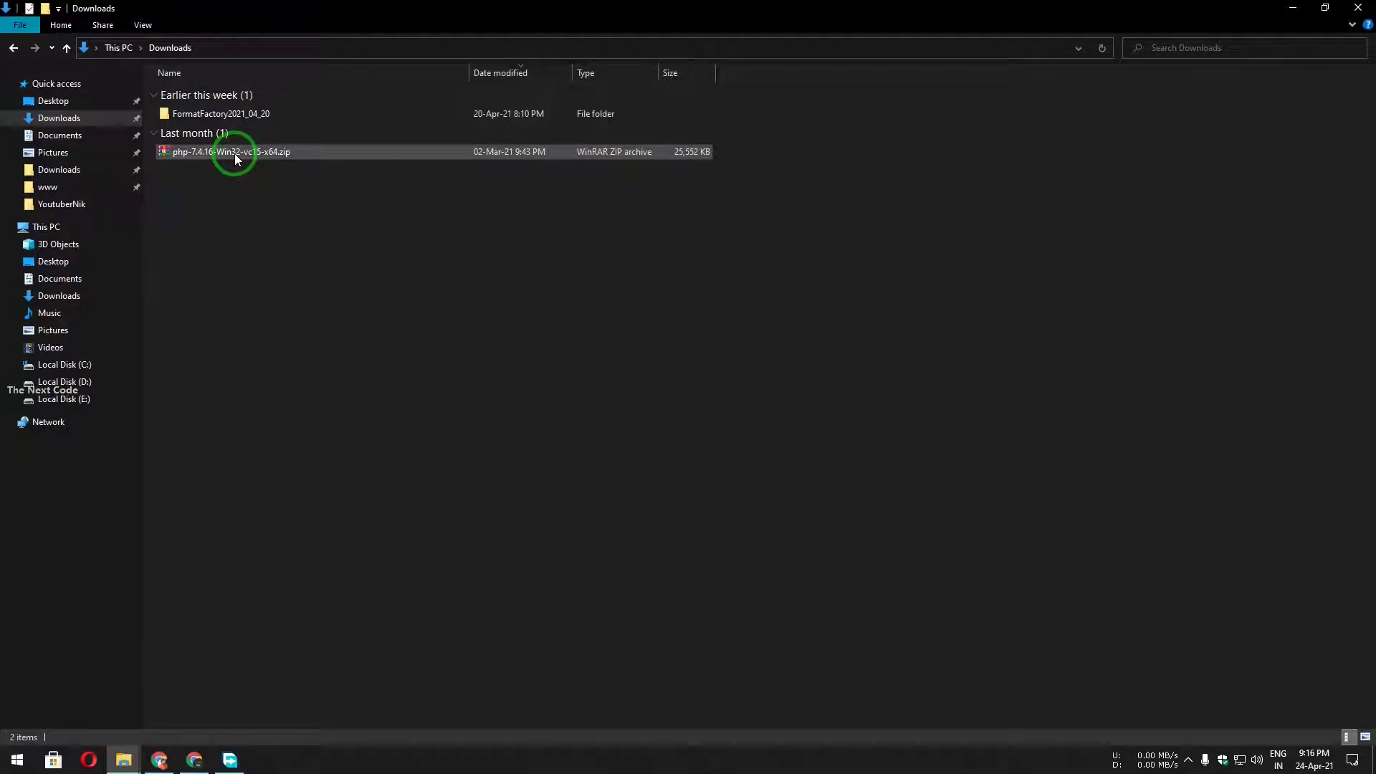
Copy php-7.4.16-Win32-vc15-x64.zip from Downloads into the C:\laragon\bin\php folder
{"action": "left_click", "coordinate": [235, 154]}
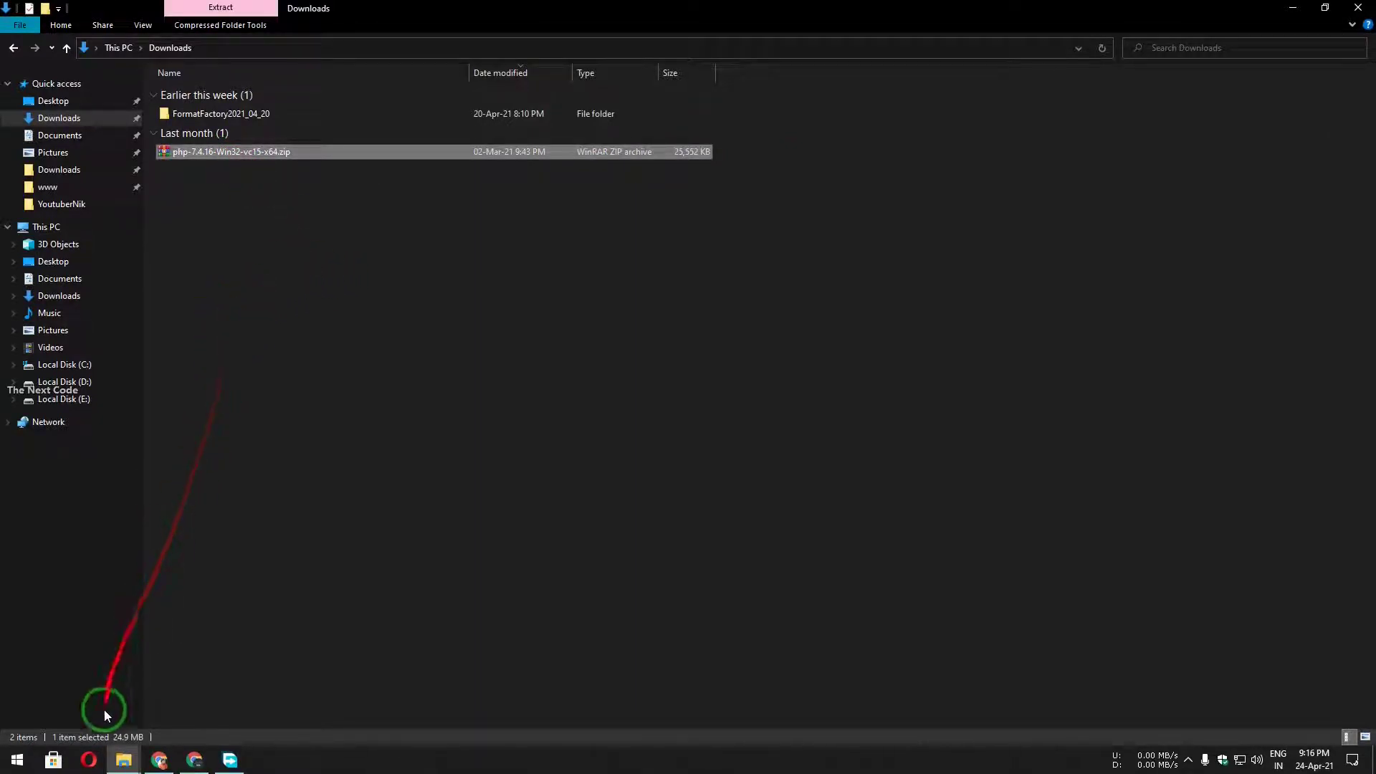
{"action": "mouse_move", "coordinate": [123, 760]}
{"action": "left_click", "coordinate": [84, 687]}
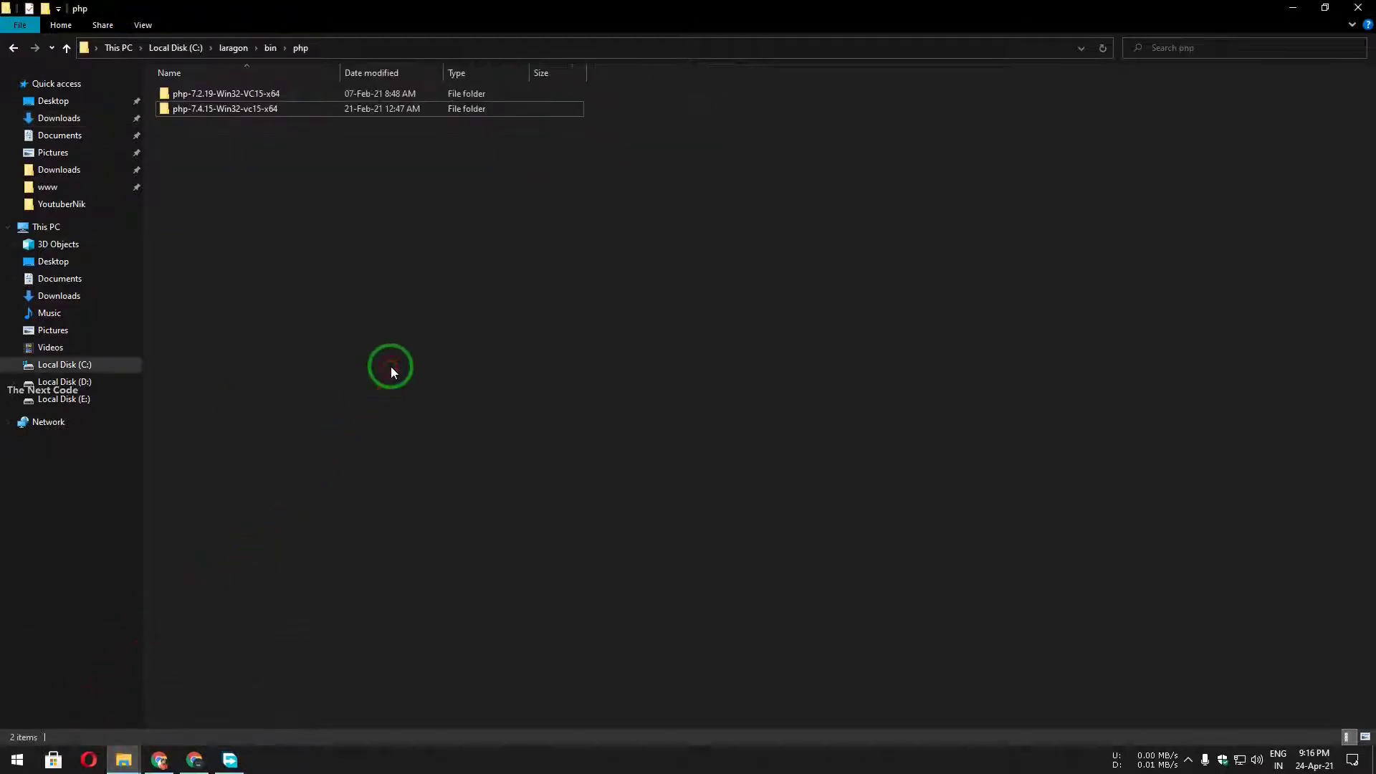
{"action": "key", "text": "ctrl+v"}
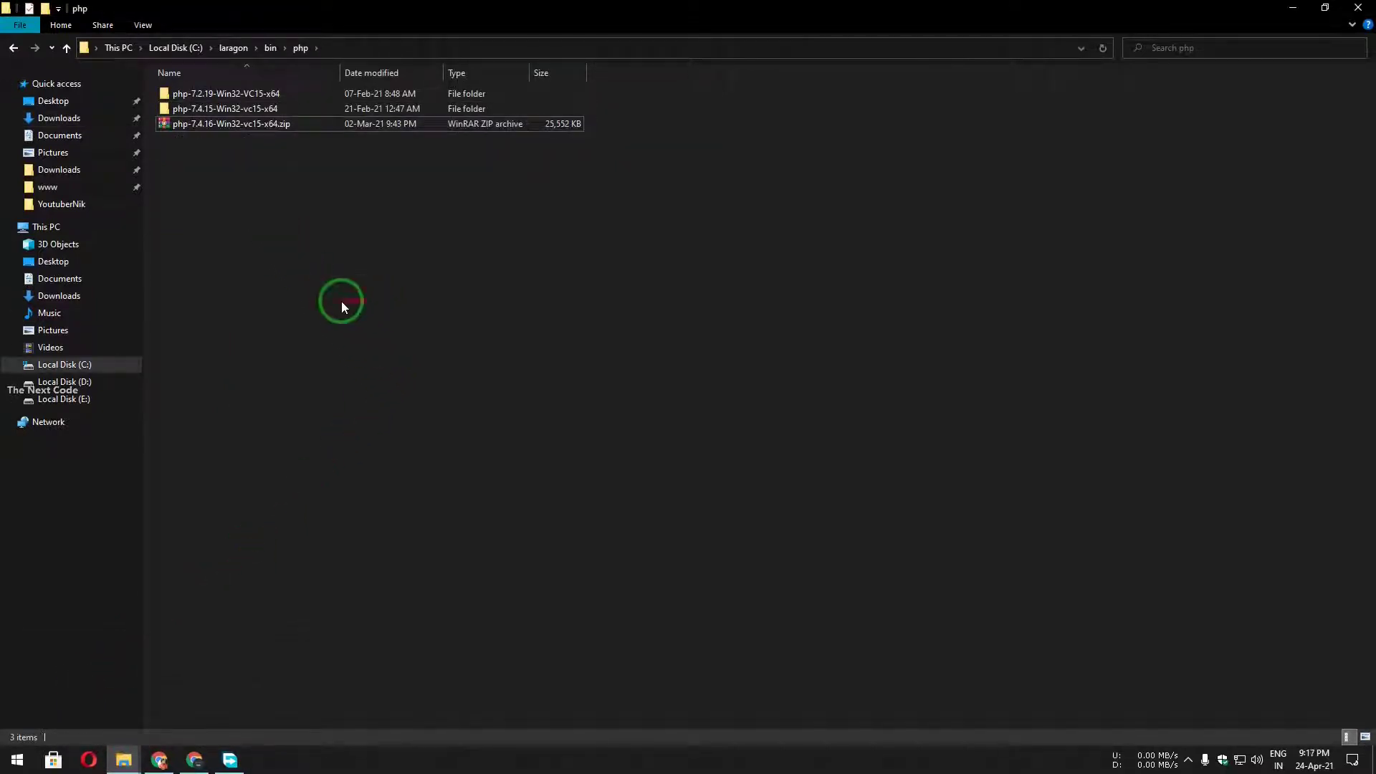
Extract the copied zip with WinRAR into its own subfolder named php-7.4.16-Win32-vc15-x64
{"action": "left_click", "coordinate": [226, 124]}
{"action": "right_click", "coordinate": [226, 125]}
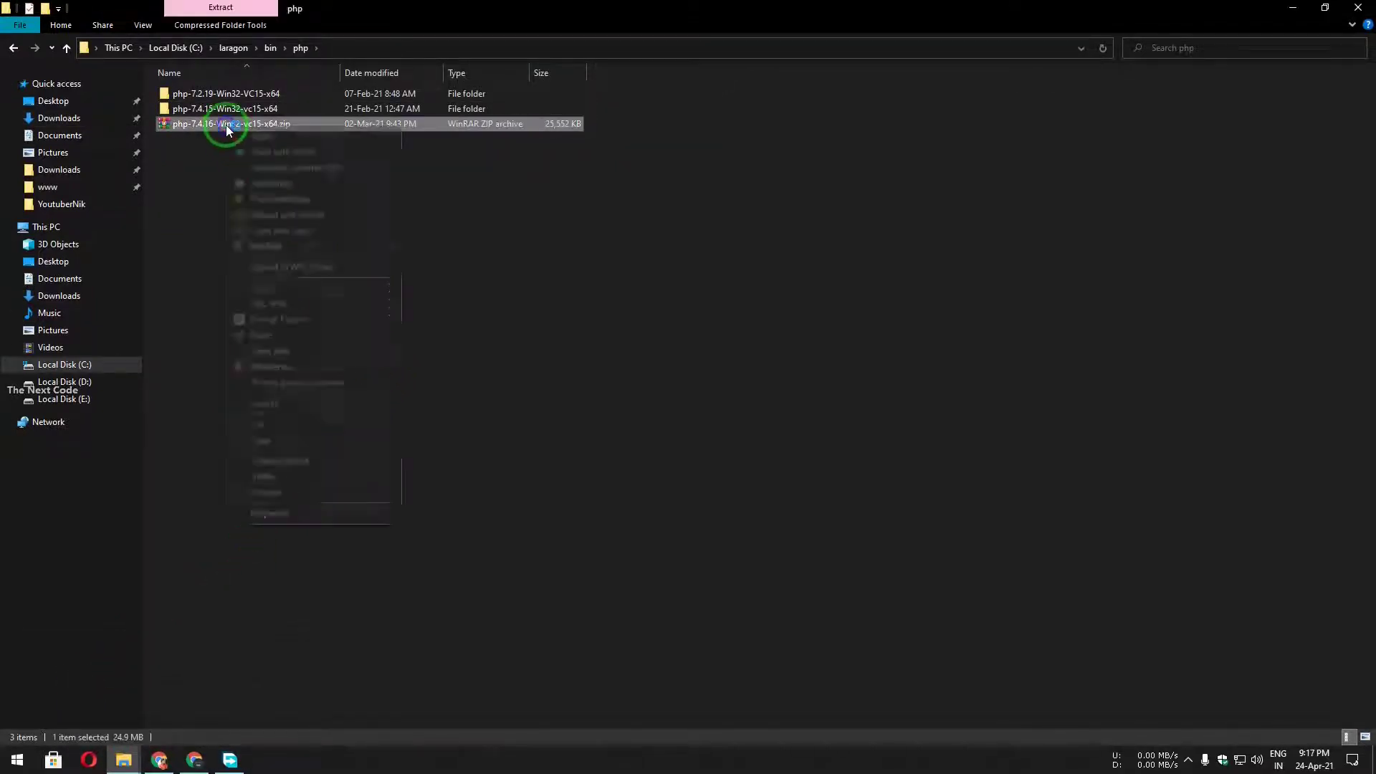
{"action": "mouse_move", "coordinate": [311, 246]}
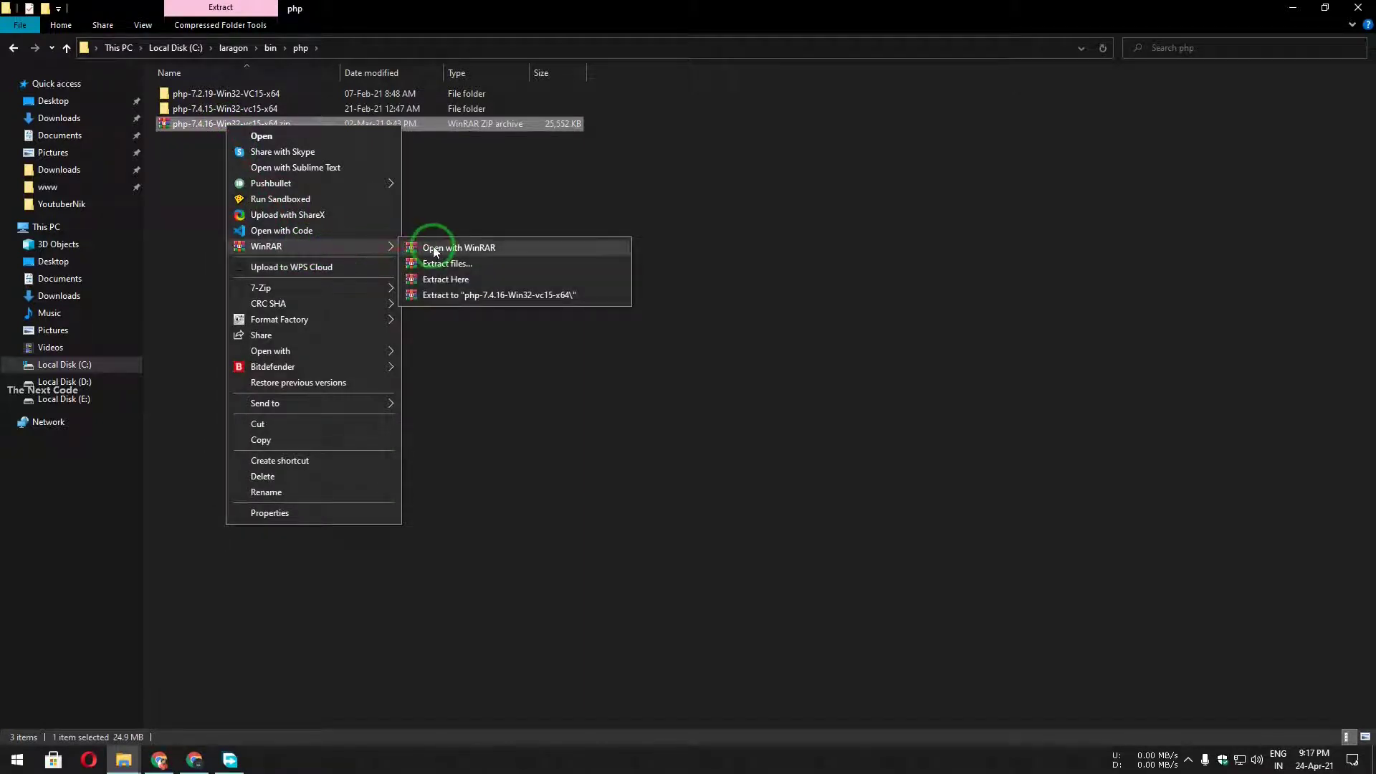
{"action": "left_click", "coordinate": [509, 296]}
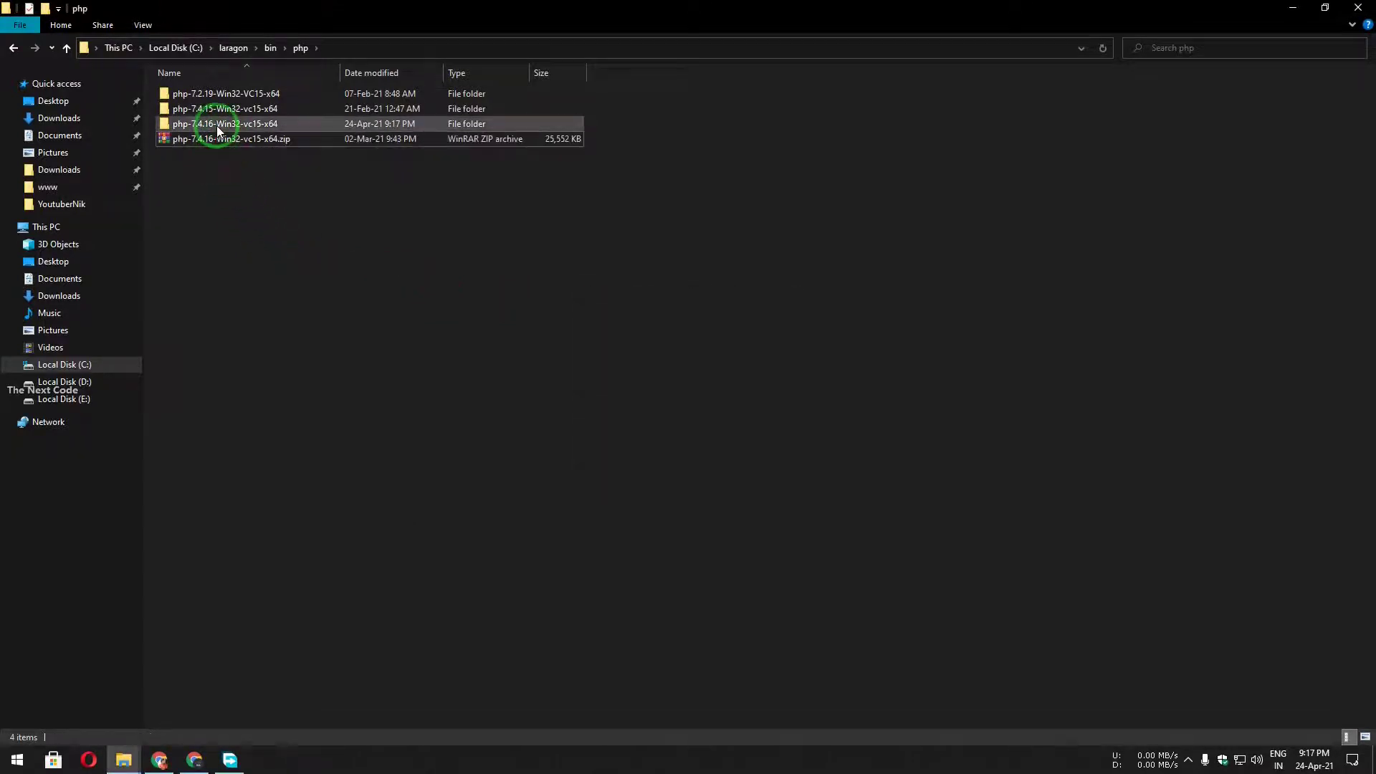
Check the contents of the extracted php-7.4.16 folder, and delete the zip archive from laragon\bin\php
{"action": "double_click", "coordinate": [217, 125]}
{"action": "left_click", "coordinate": [14, 48]}
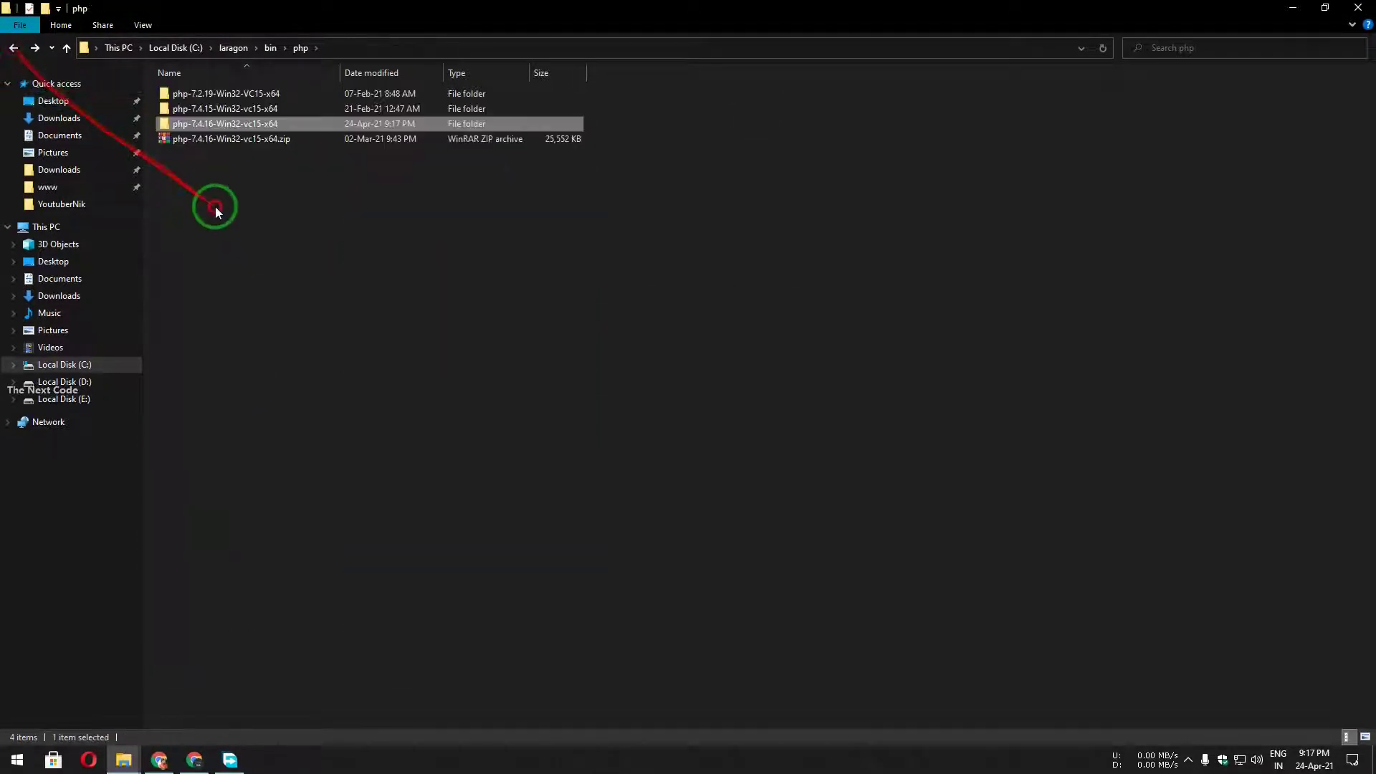
{"action": "left_click", "coordinate": [222, 140]}
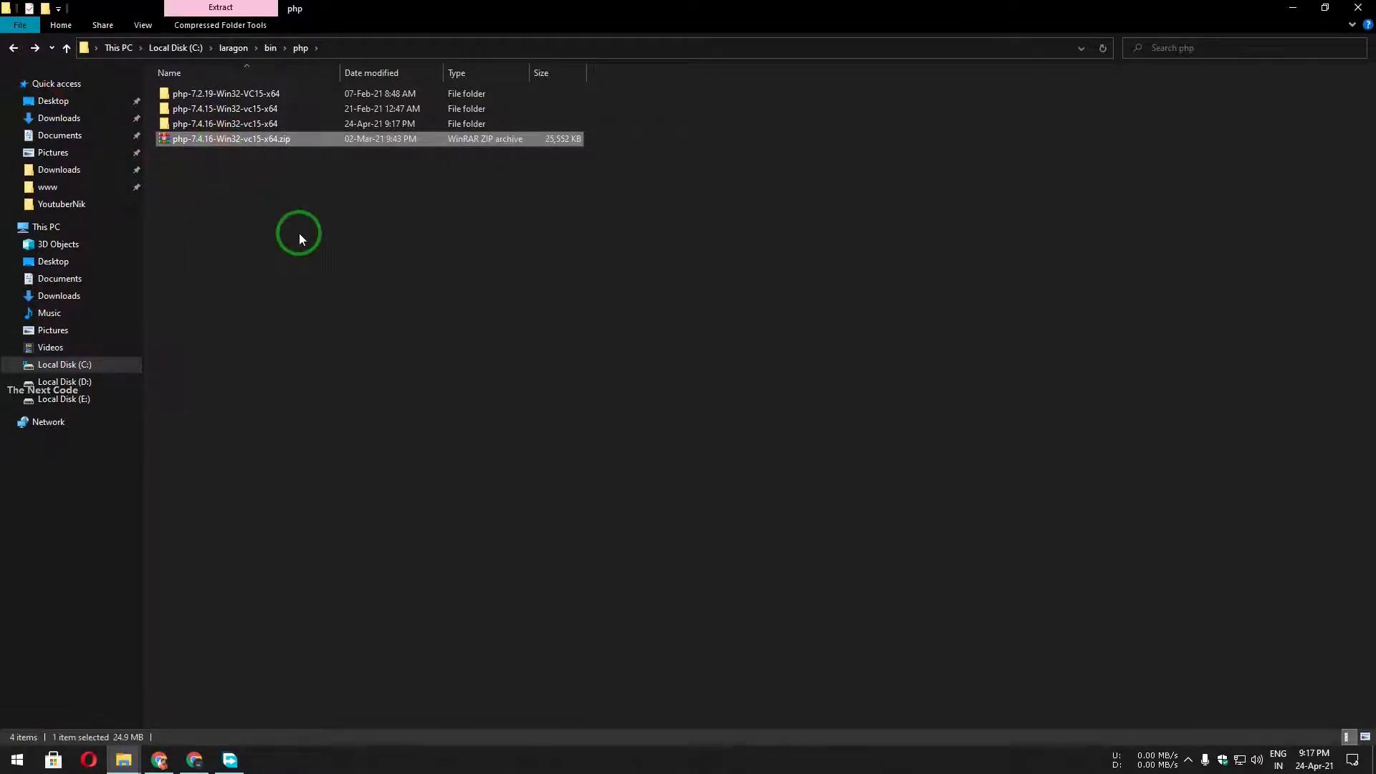
{"action": "key", "text": "Delete"}
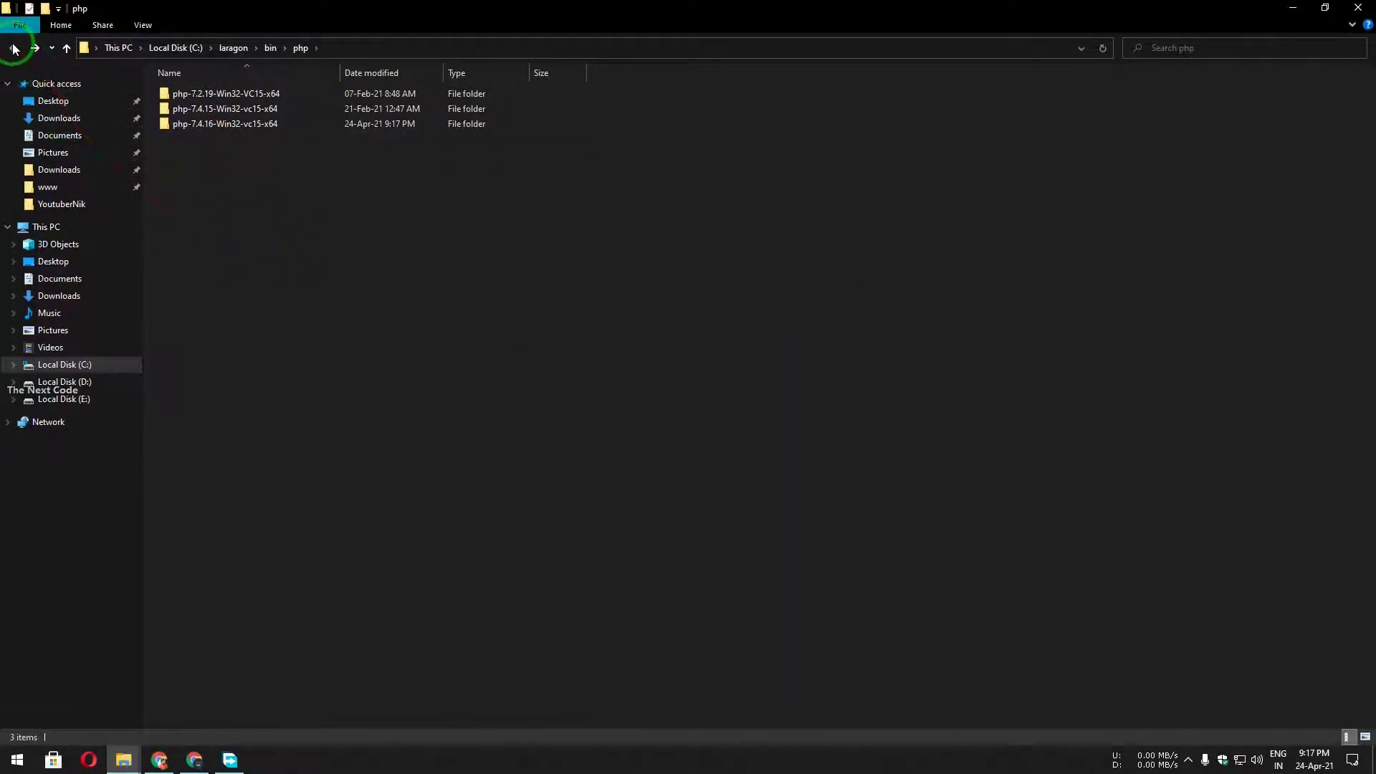
Return to the Downloads folder, view the PHP 7.4.16 archive in WinRAR again, and close it
{"action": "left_click", "coordinate": [124, 760]}
{"action": "left_click", "coordinate": [230, 678]}
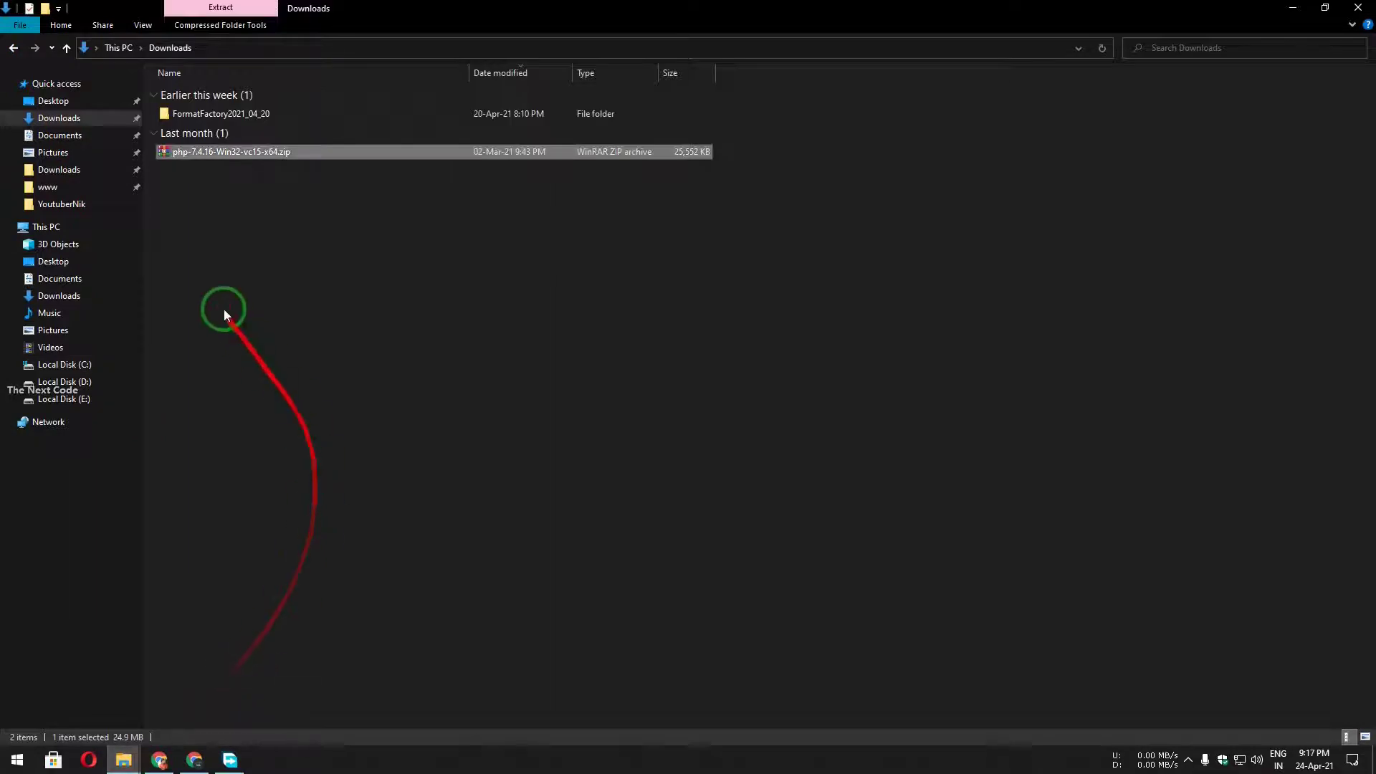
{"action": "double_click", "coordinate": [247, 151]}
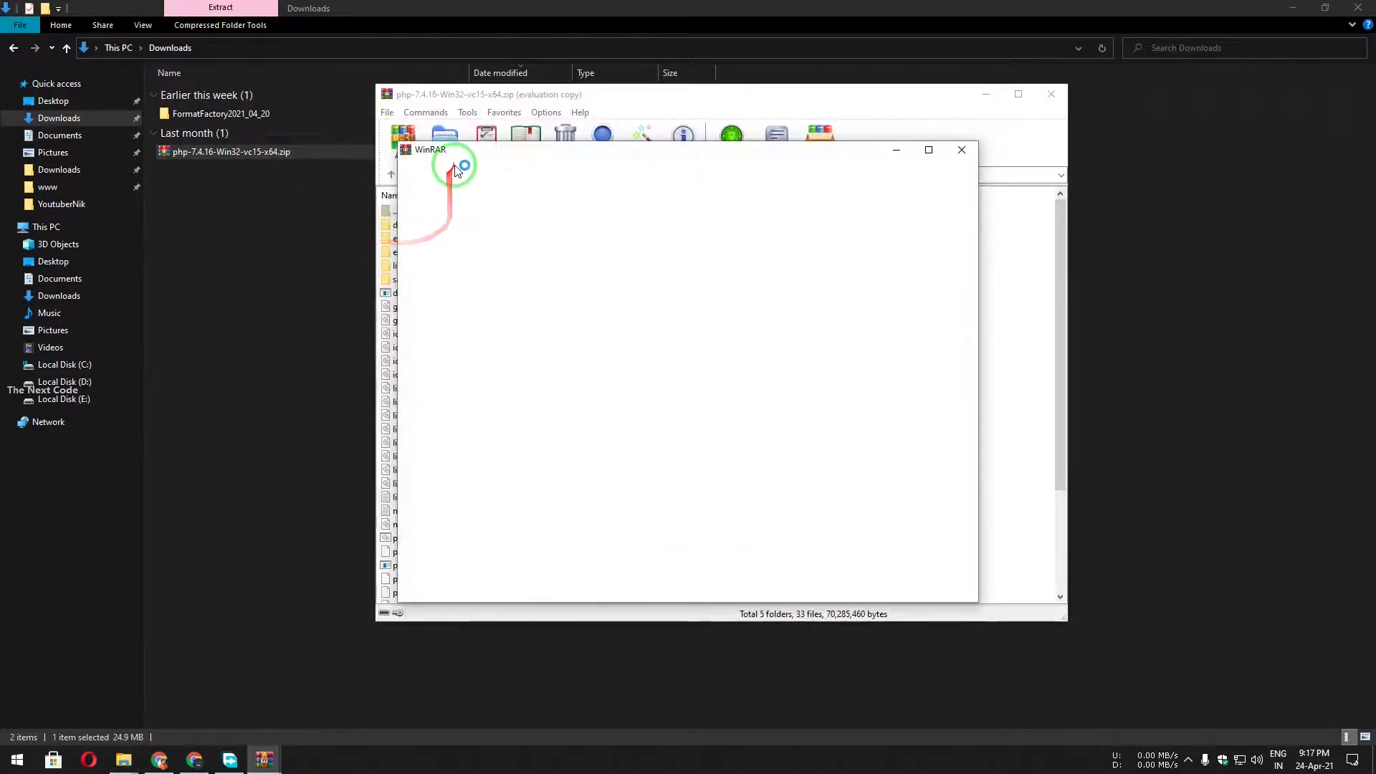
{"action": "left_click", "coordinate": [960, 150]}
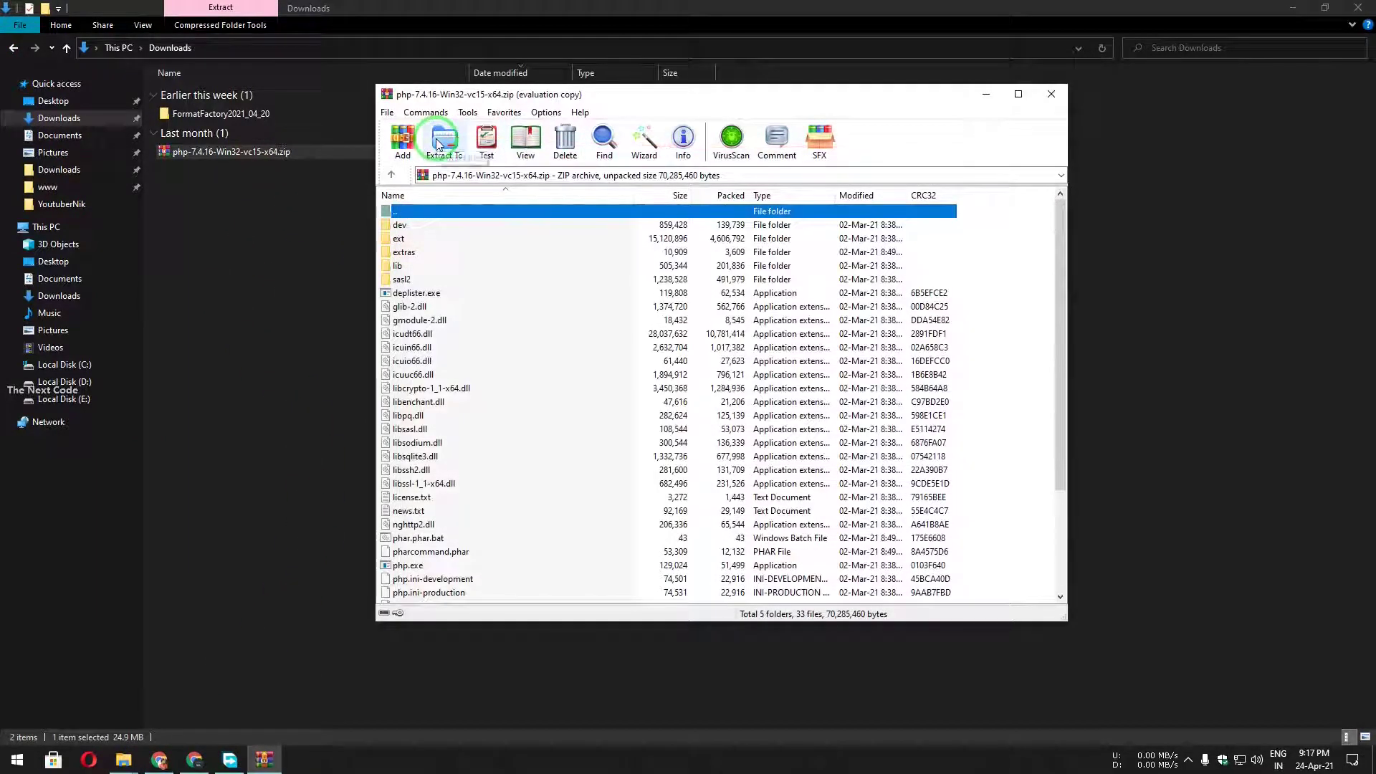
{"action": "left_click", "coordinate": [1054, 96]}
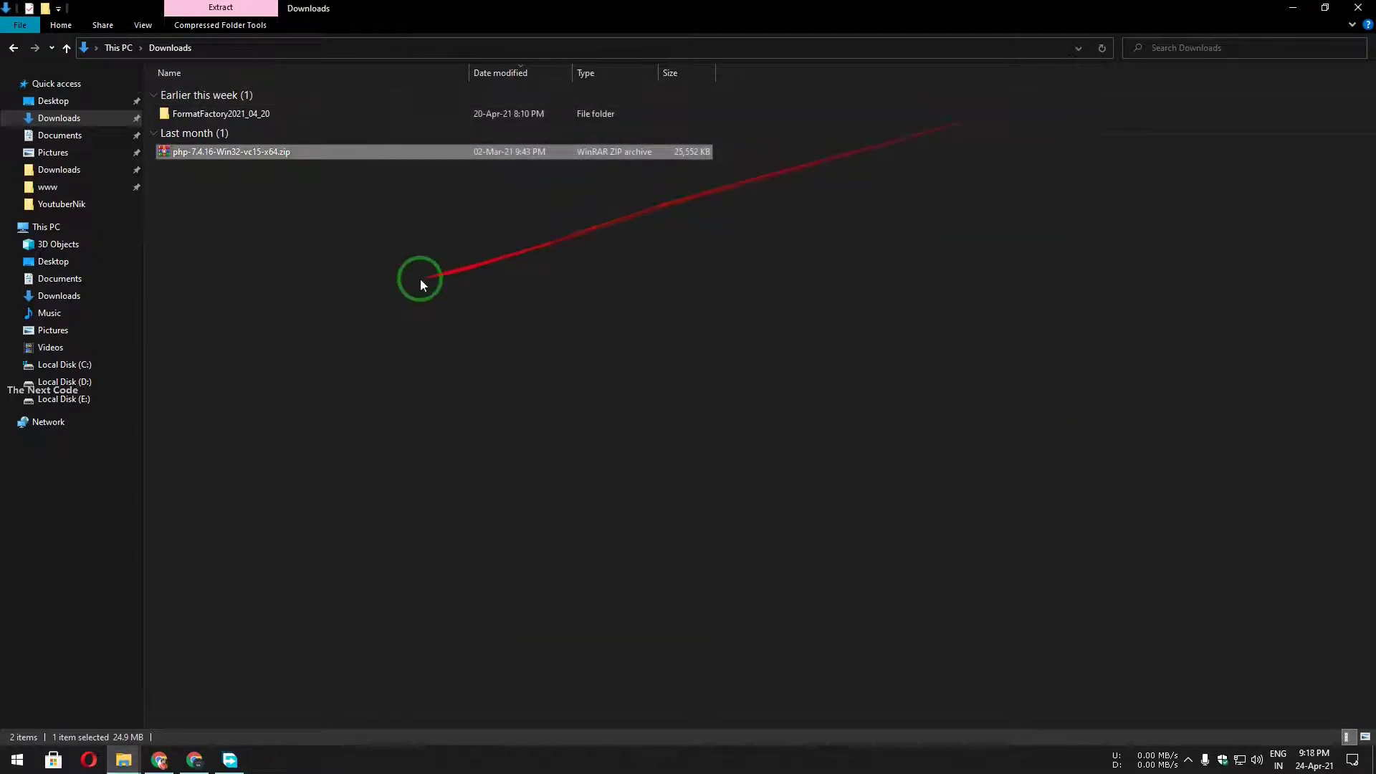
{"action": "right_click", "coordinate": [299, 368]}
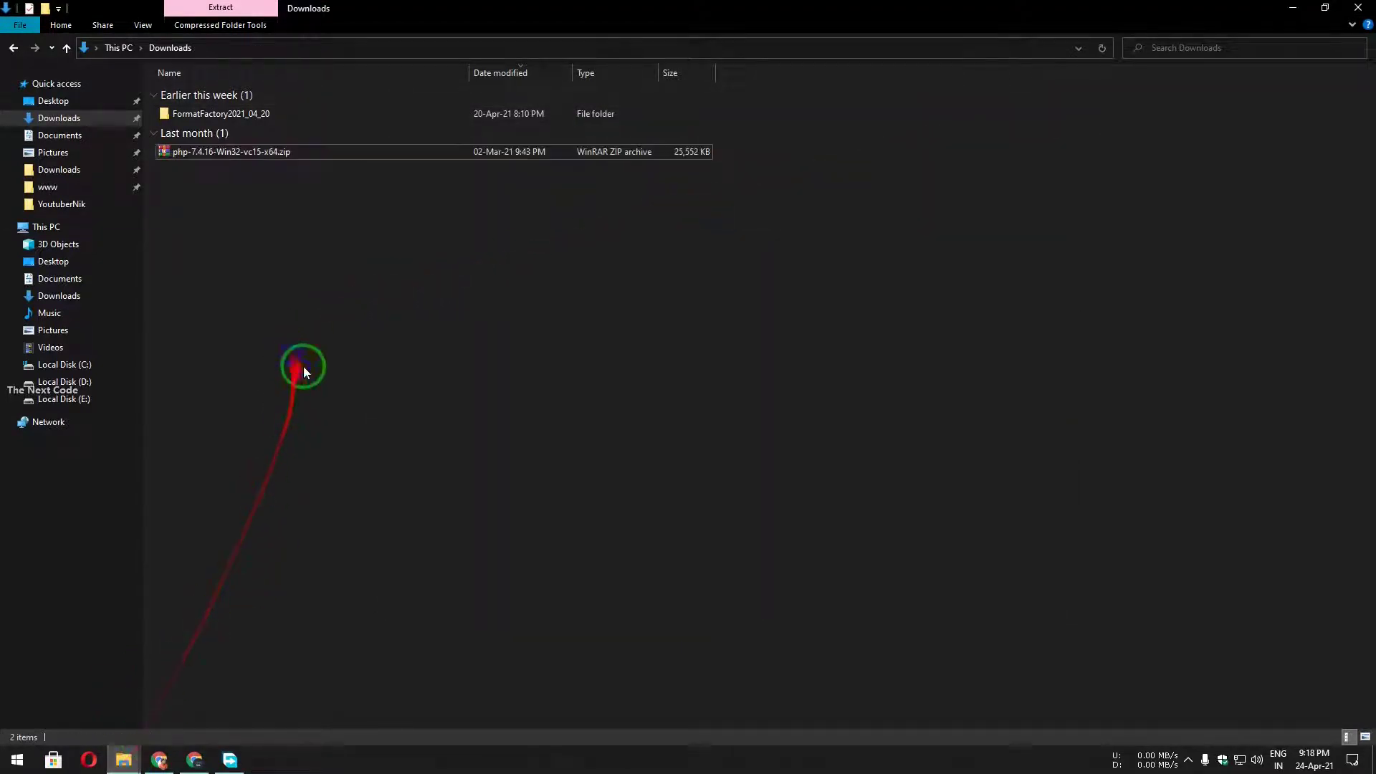
{"action": "left_click", "coordinate": [328, 410]}
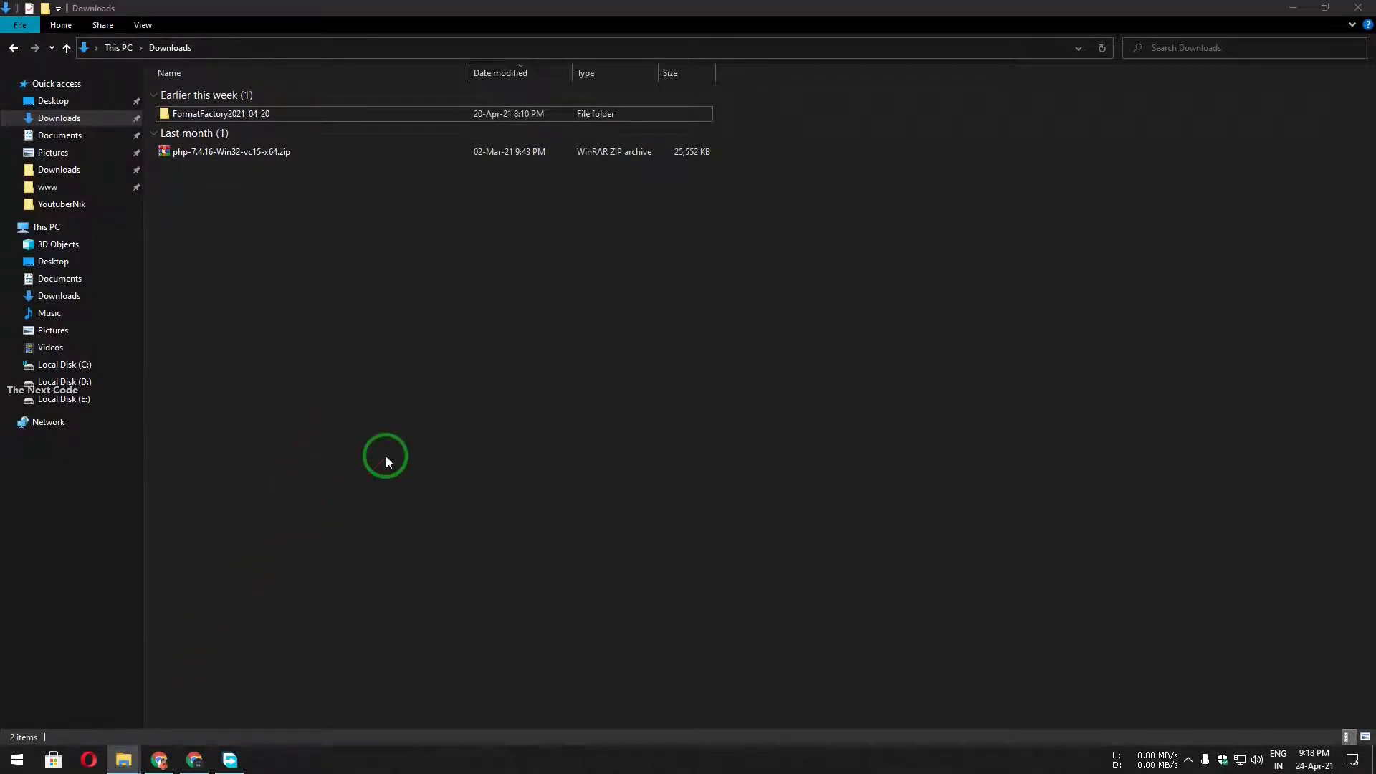
Launch Laragon and display its list of available PHP versions
{"action": "key", "text": "super"}
{"action": "type", "text": "lara"}
{"action": "left_click", "coordinate": [159, 307]}
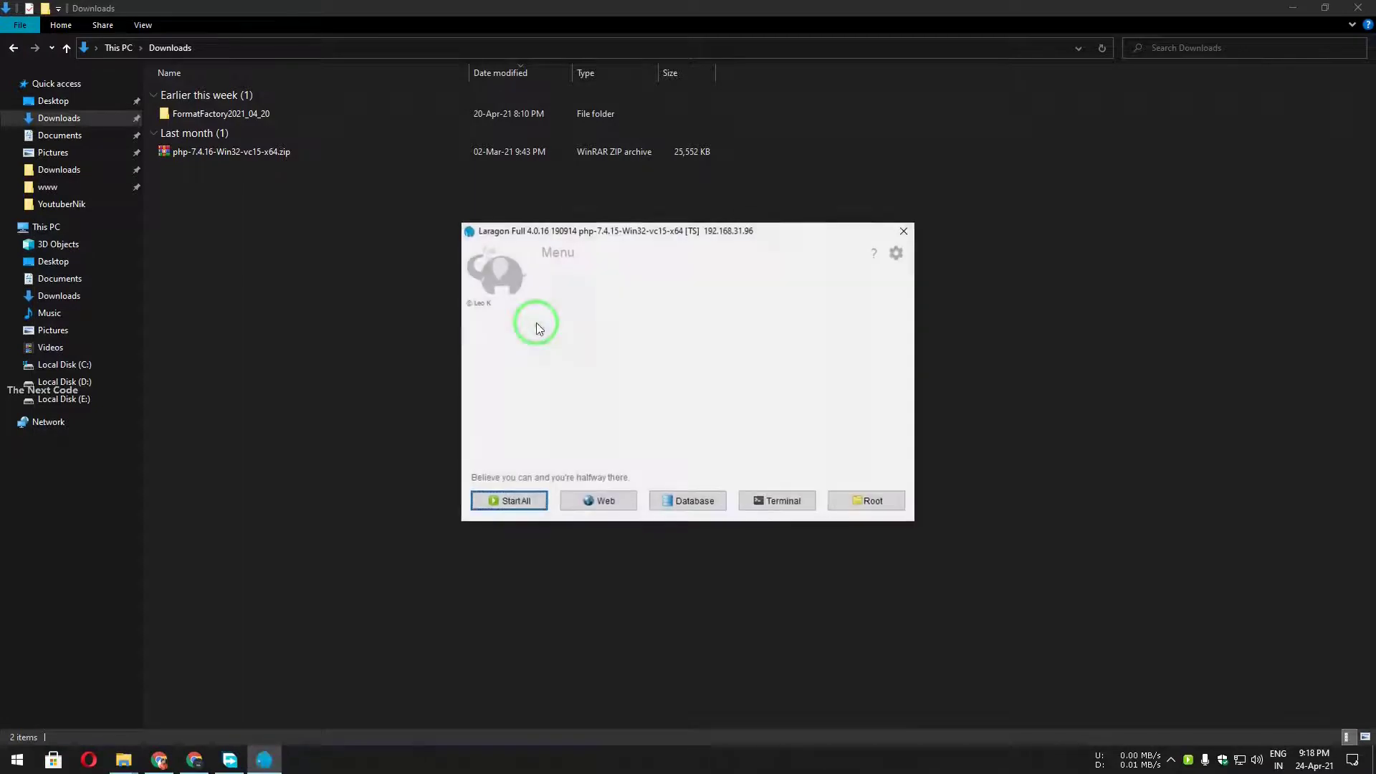
{"action": "left_click", "coordinate": [555, 253]}
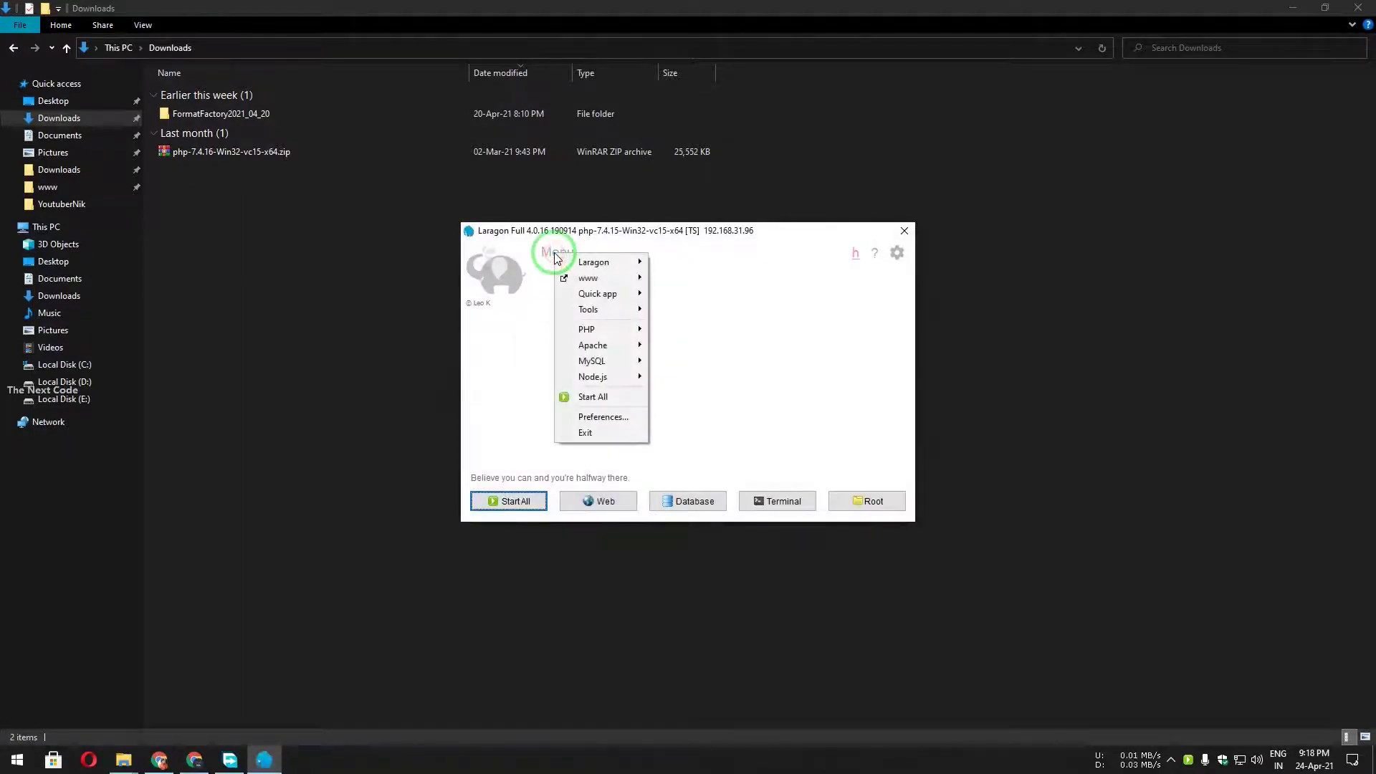
{"action": "mouse_move", "coordinate": [610, 295]}
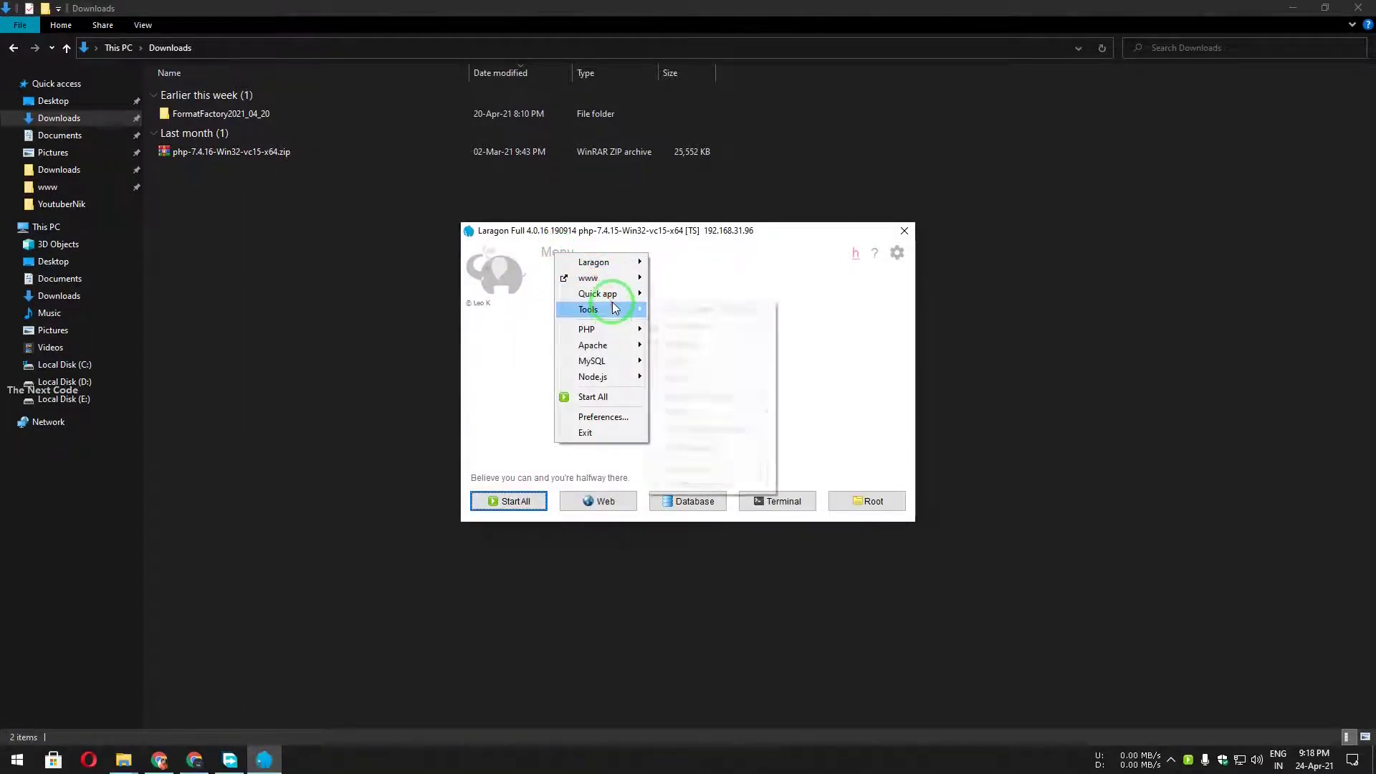
{"action": "mouse_move", "coordinate": [634, 332]}
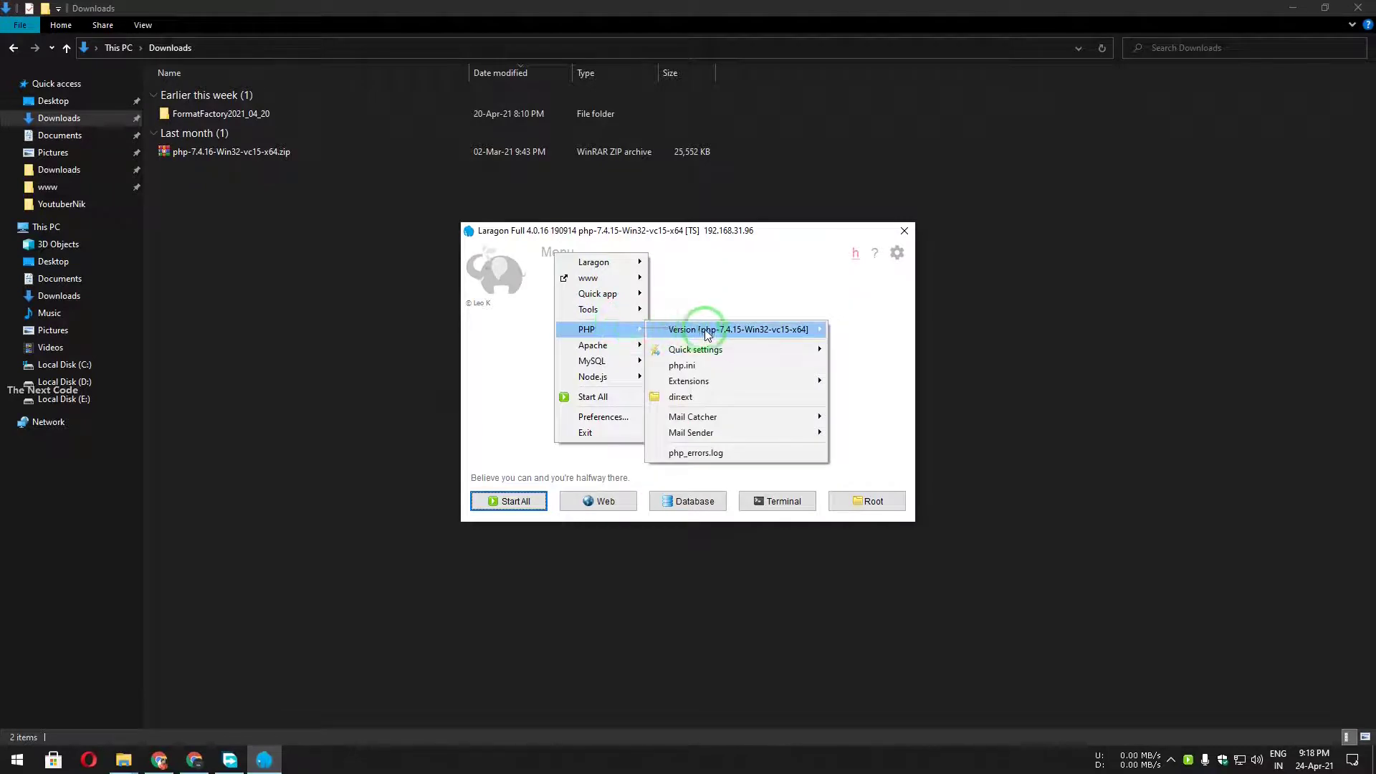
{"action": "mouse_move", "coordinate": [754, 334]}
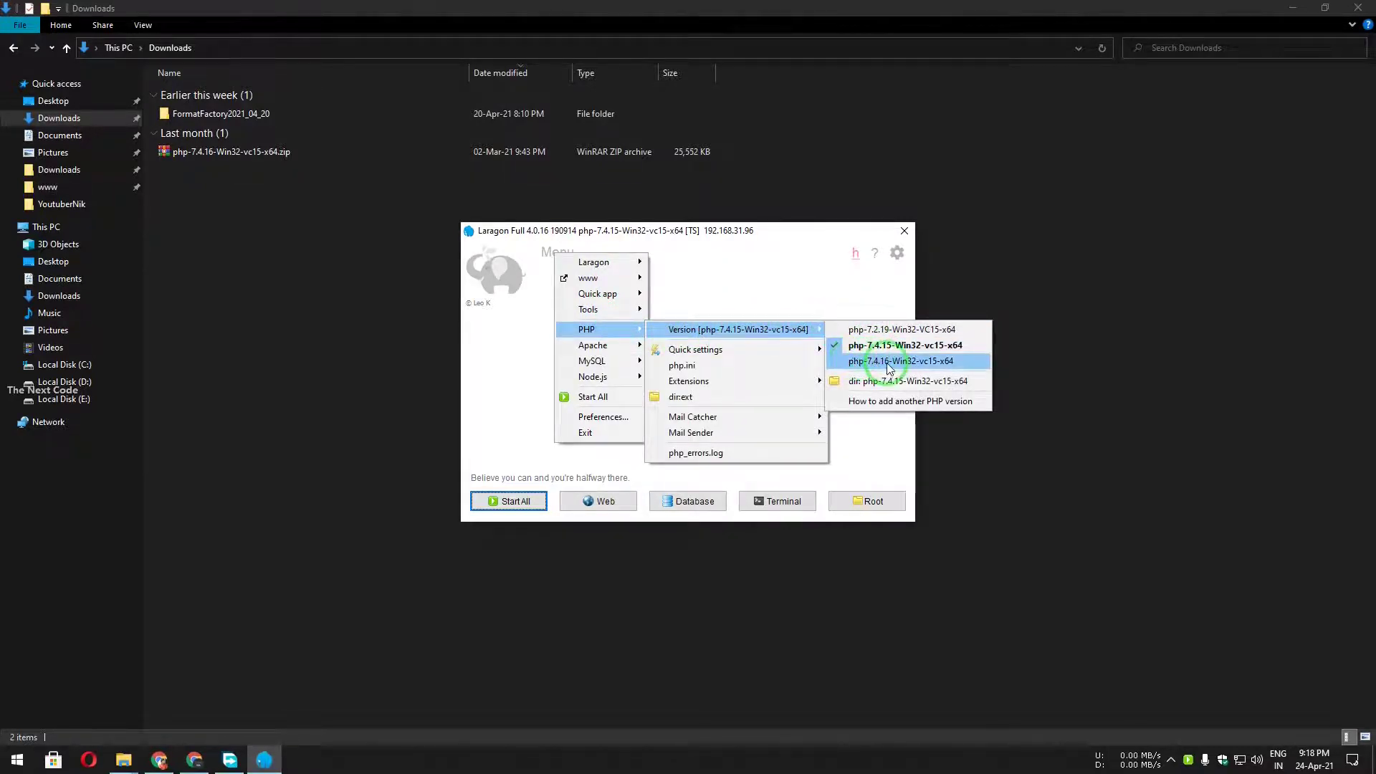
Compare the version folders in C:\laragon\bin\php with the PHP version list in Laragon
{"action": "left_click", "coordinate": [123, 760]}
{"action": "left_click", "coordinate": [91, 694]}
{"action": "left_click", "coordinate": [265, 760]}
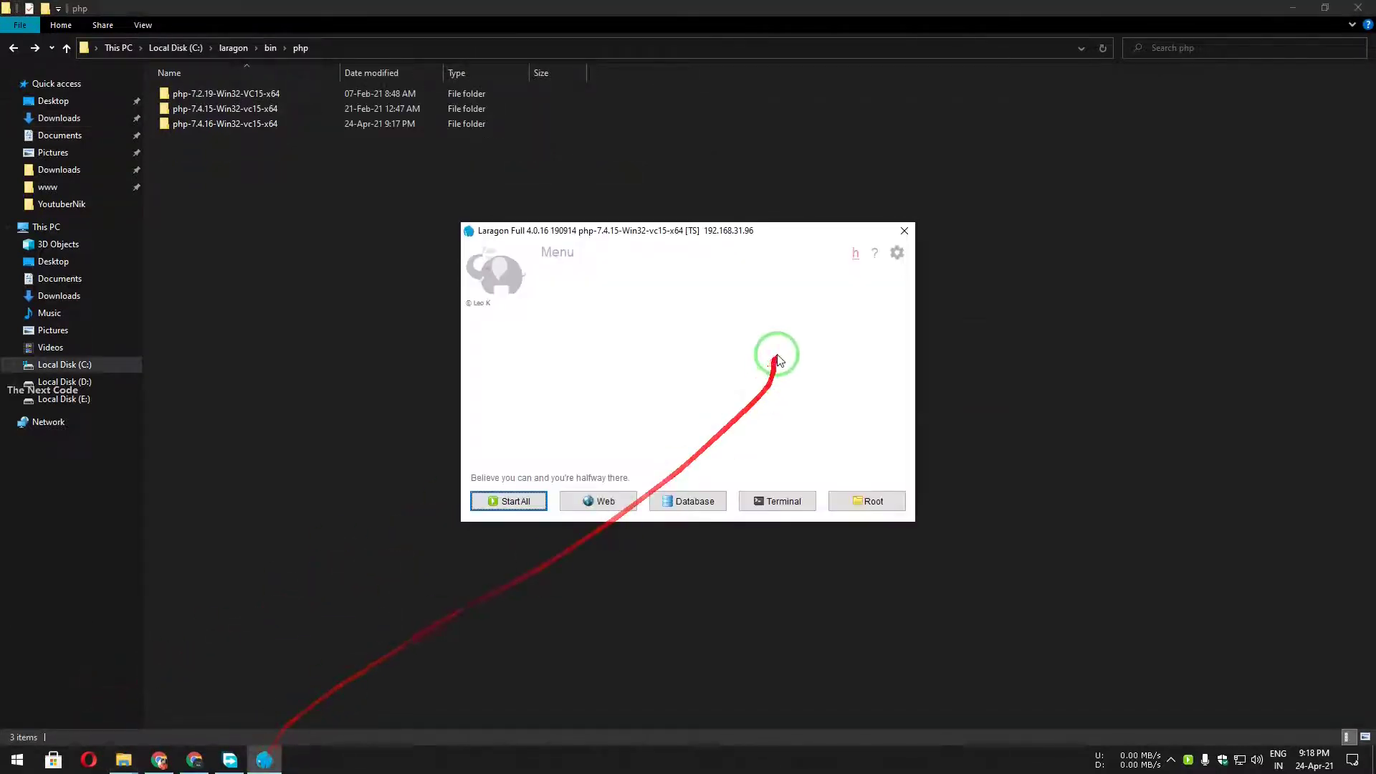
{"action": "left_click", "coordinate": [558, 253]}
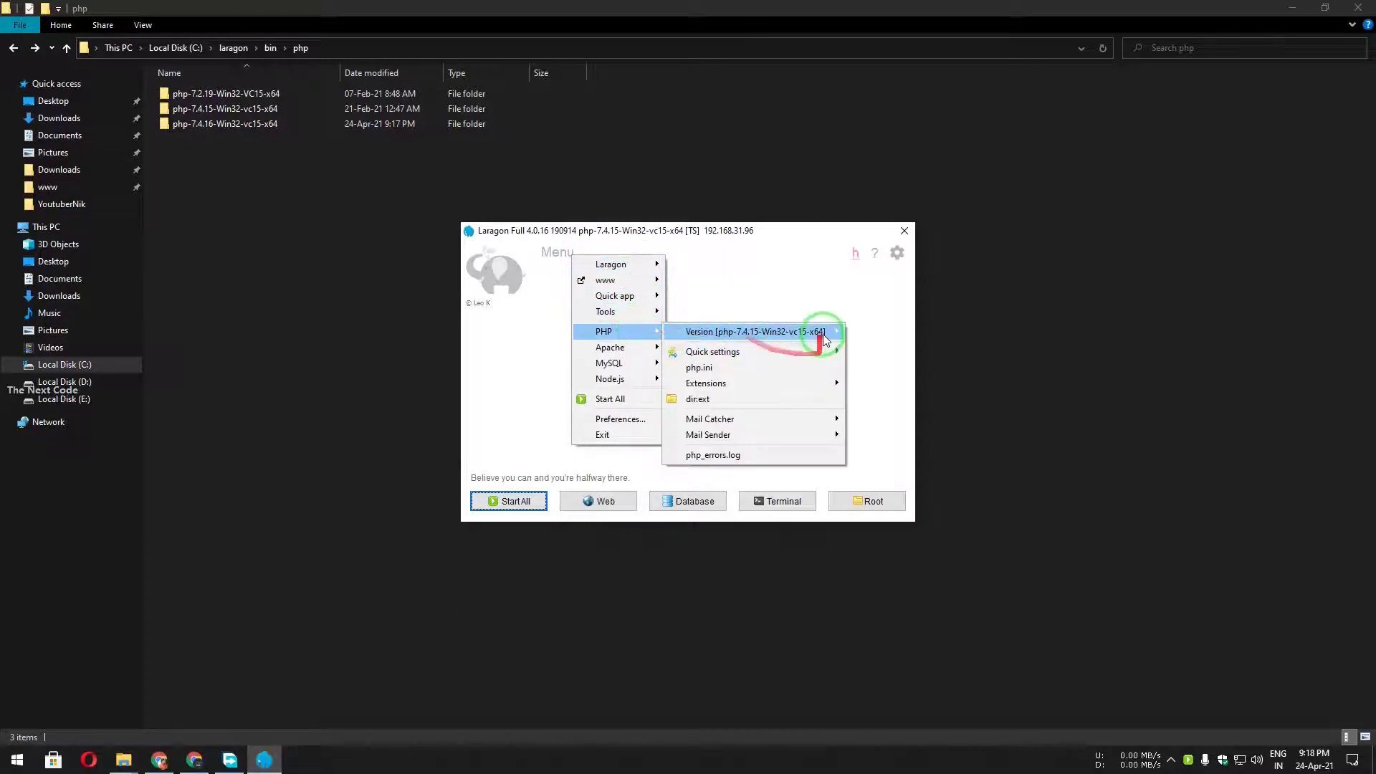
{"action": "mouse_move", "coordinate": [806, 332]}
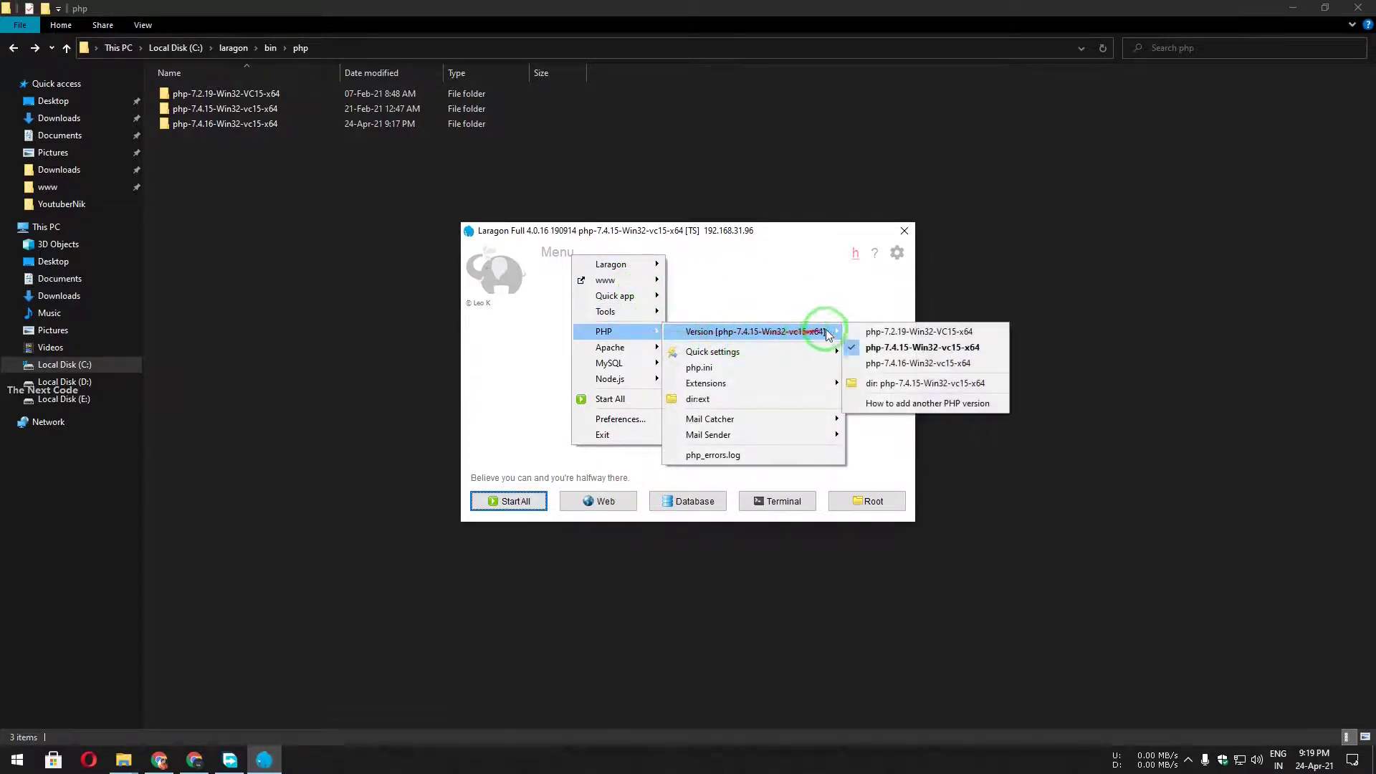
Switch Laragon's active PHP version to php-7.4.16-Win32-vc15-x64 and start all services
{"action": "left_click", "coordinate": [895, 364]}
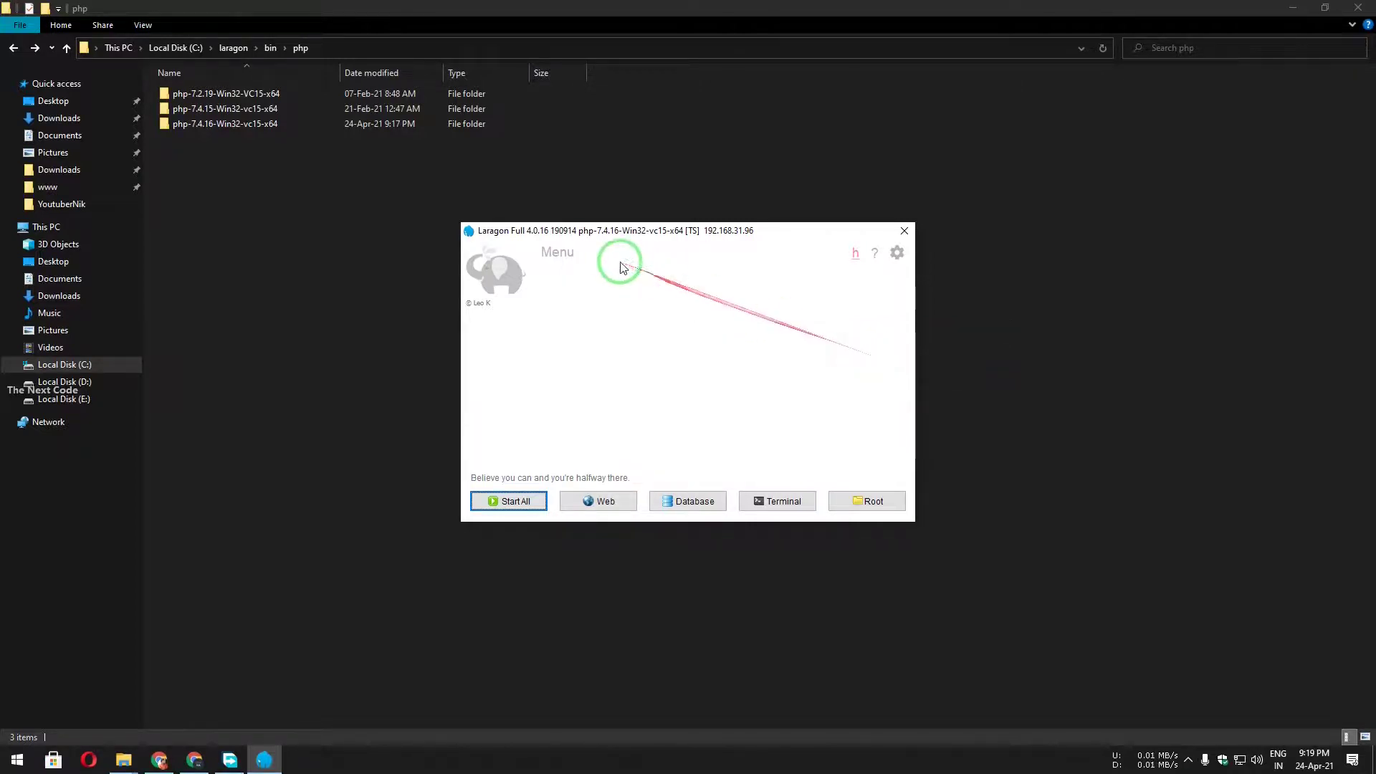
{"action": "left_click", "coordinate": [563, 252]}
{"action": "mouse_move", "coordinate": [631, 333]}
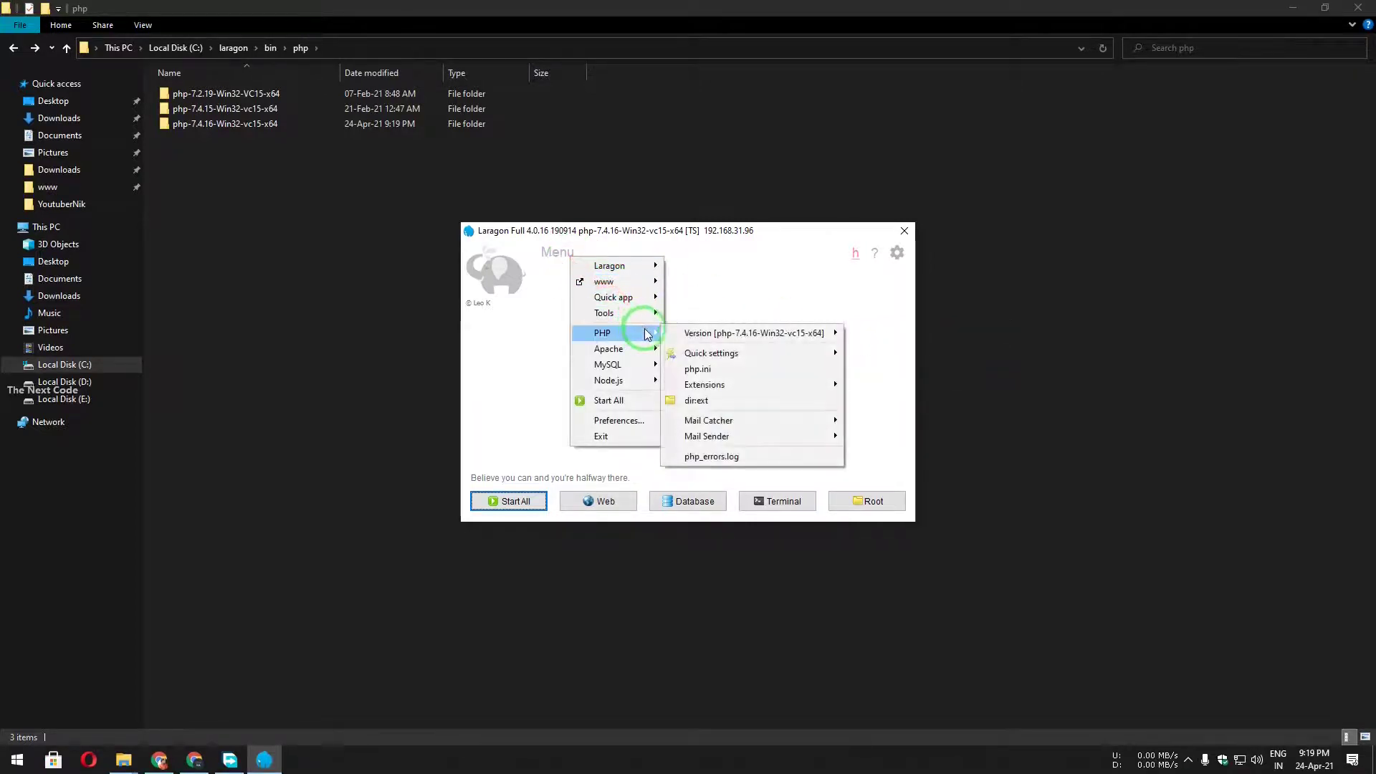
{"action": "left_click", "coordinate": [508, 501]}
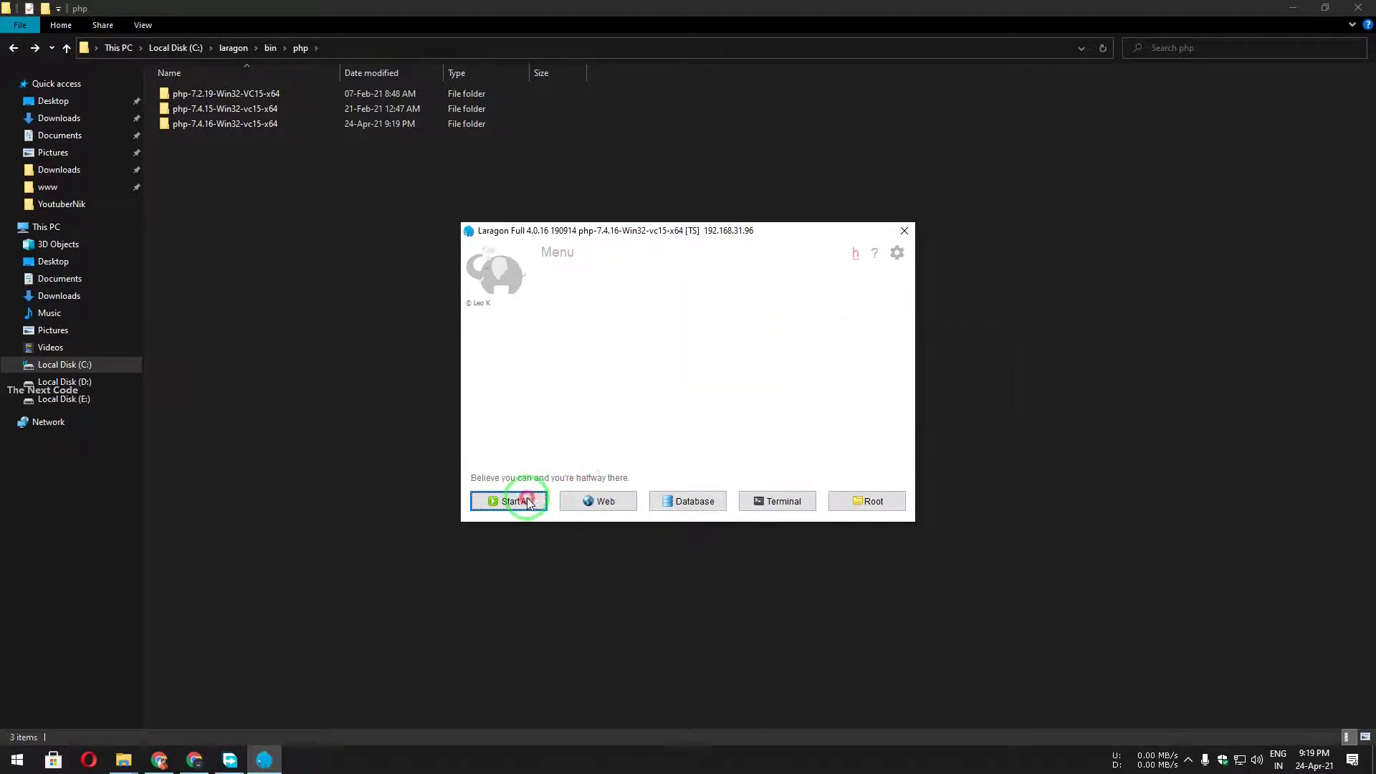
Check which PHP version is selected in Laragon's version list with the services running, and close the list
{"action": "left_click", "coordinate": [563, 254]}
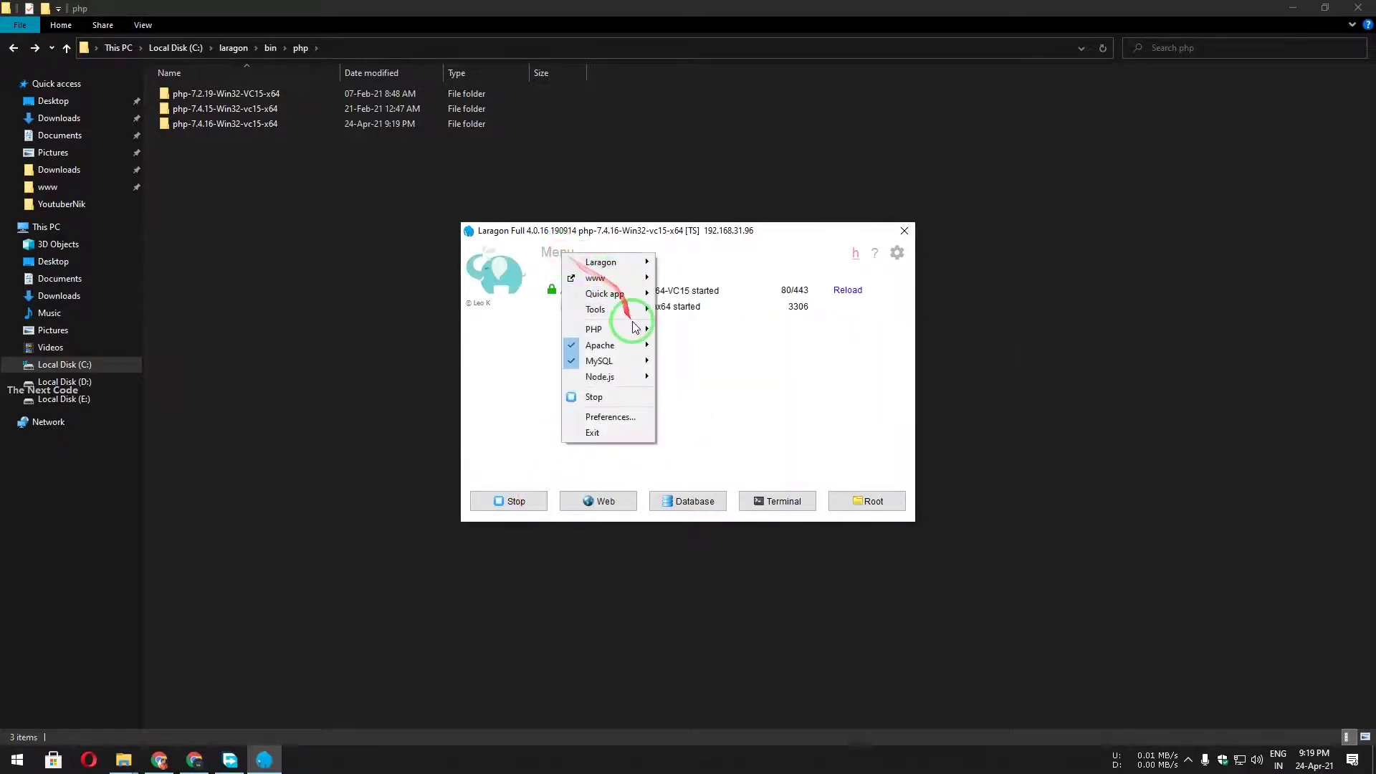
{"action": "mouse_move", "coordinate": [616, 329]}
{"action": "mouse_move", "coordinate": [817, 330]}
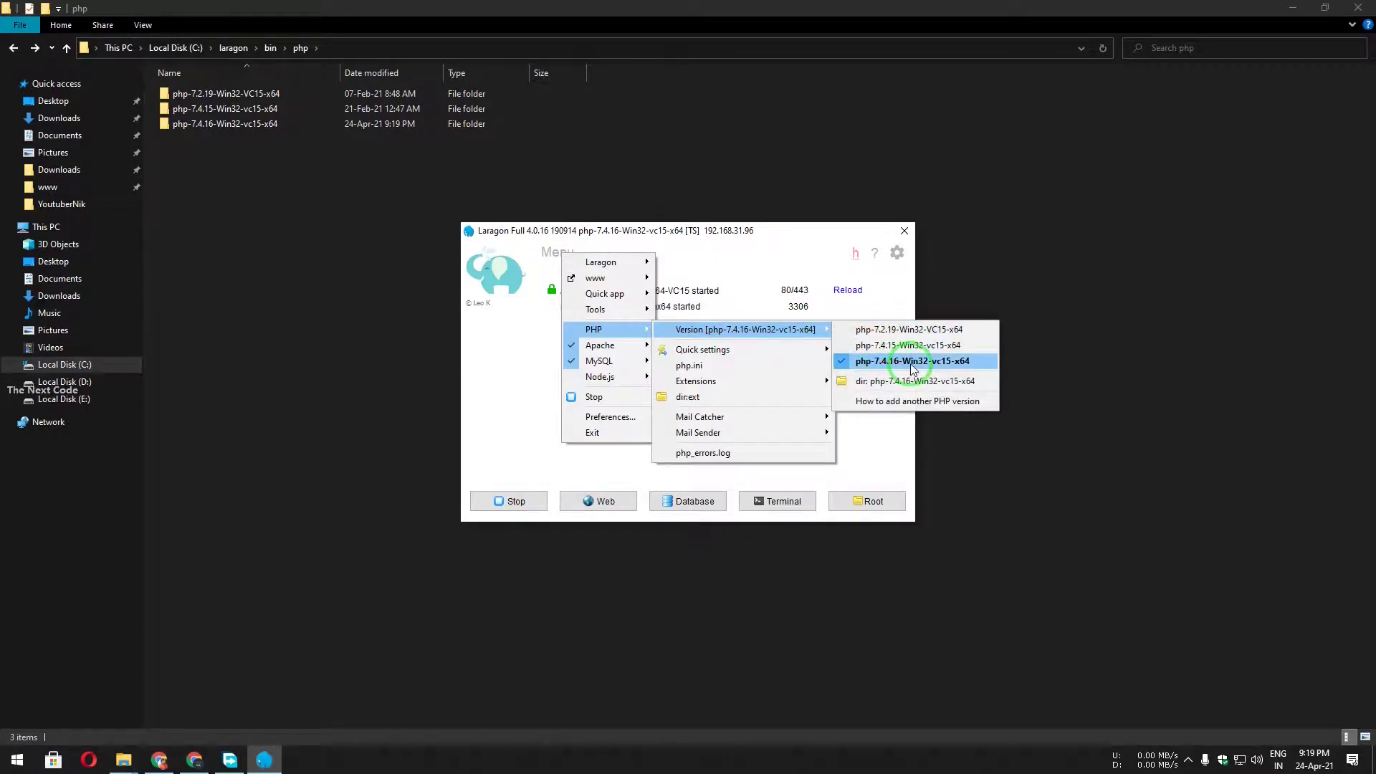
{"action": "left_click", "coordinate": [724, 239]}
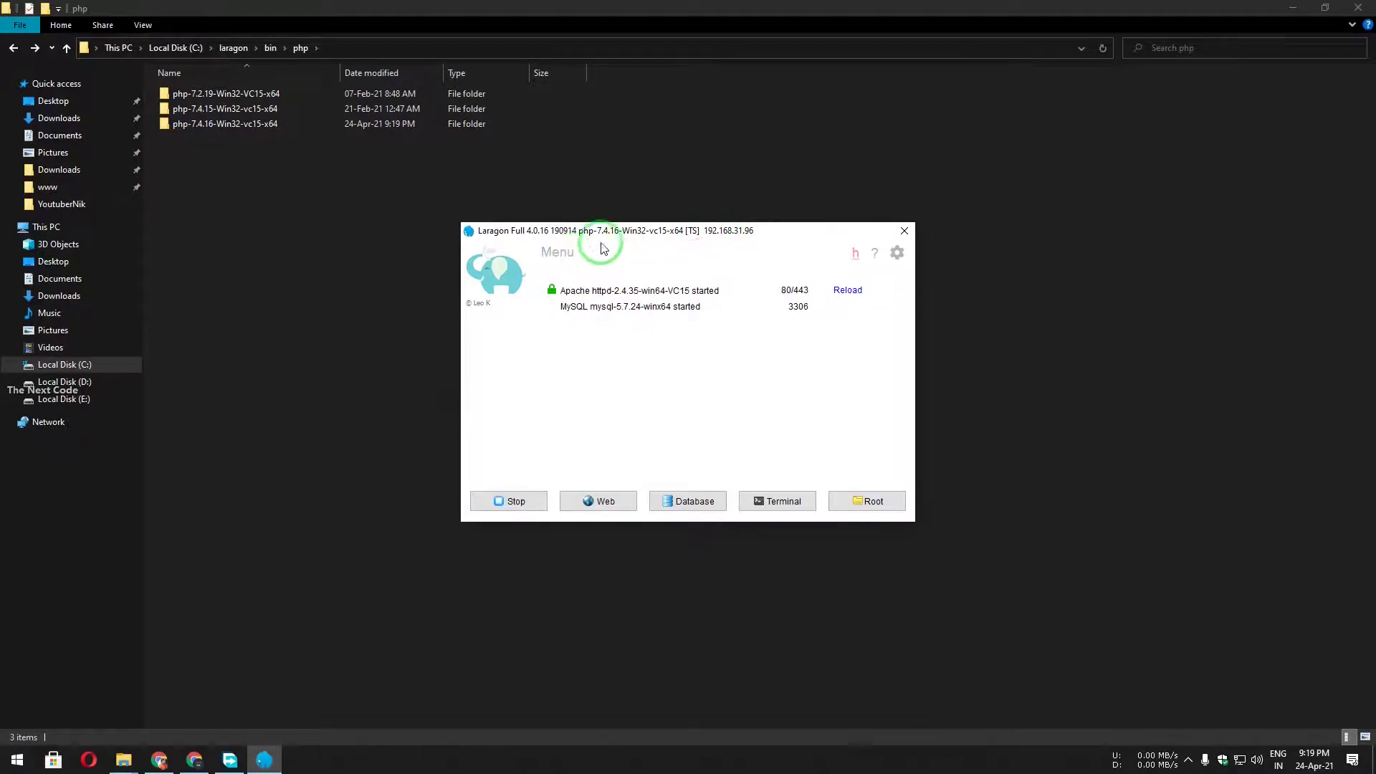
{"action": "left_click_drag", "start_coordinate": [647, 235], "coordinate": [639, 227]}
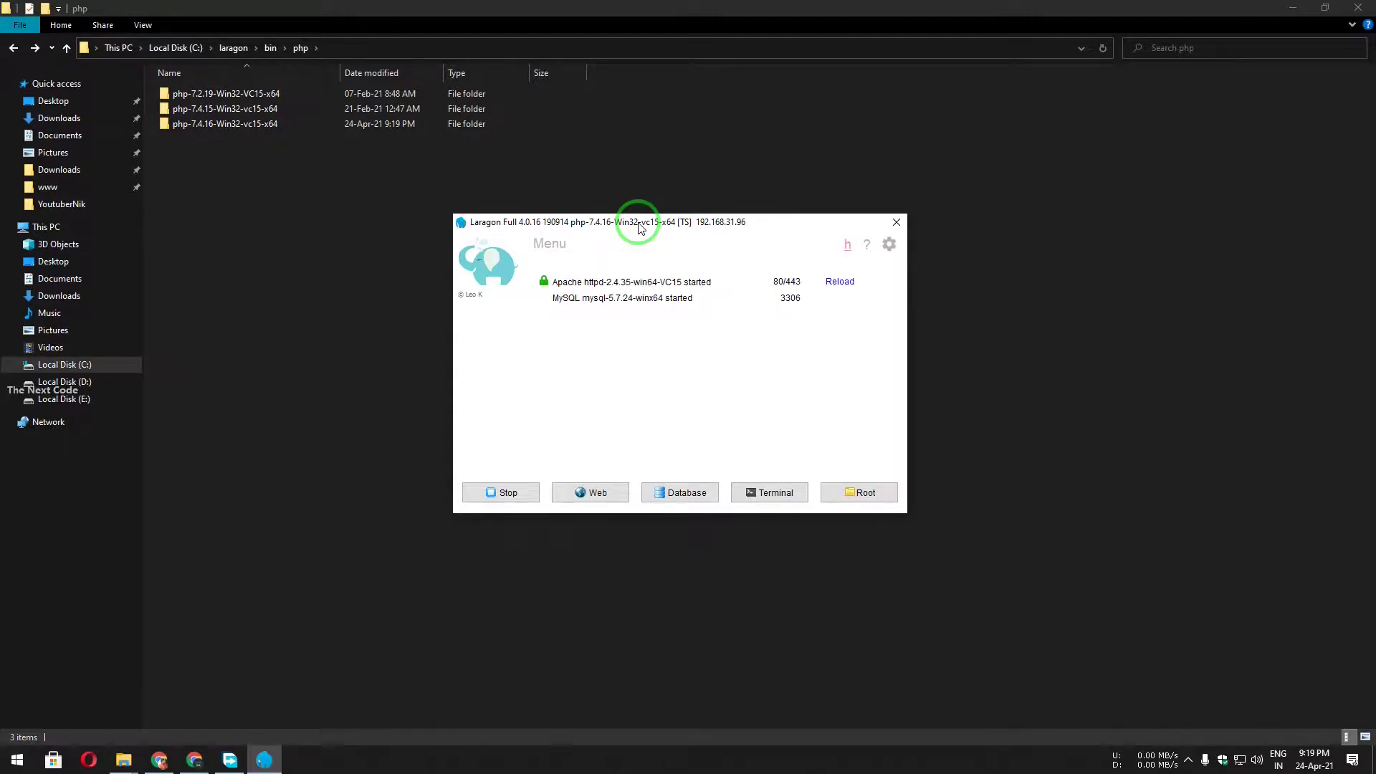
{"action": "left_click_drag", "start_coordinate": [640, 228], "coordinate": [631, 233]}
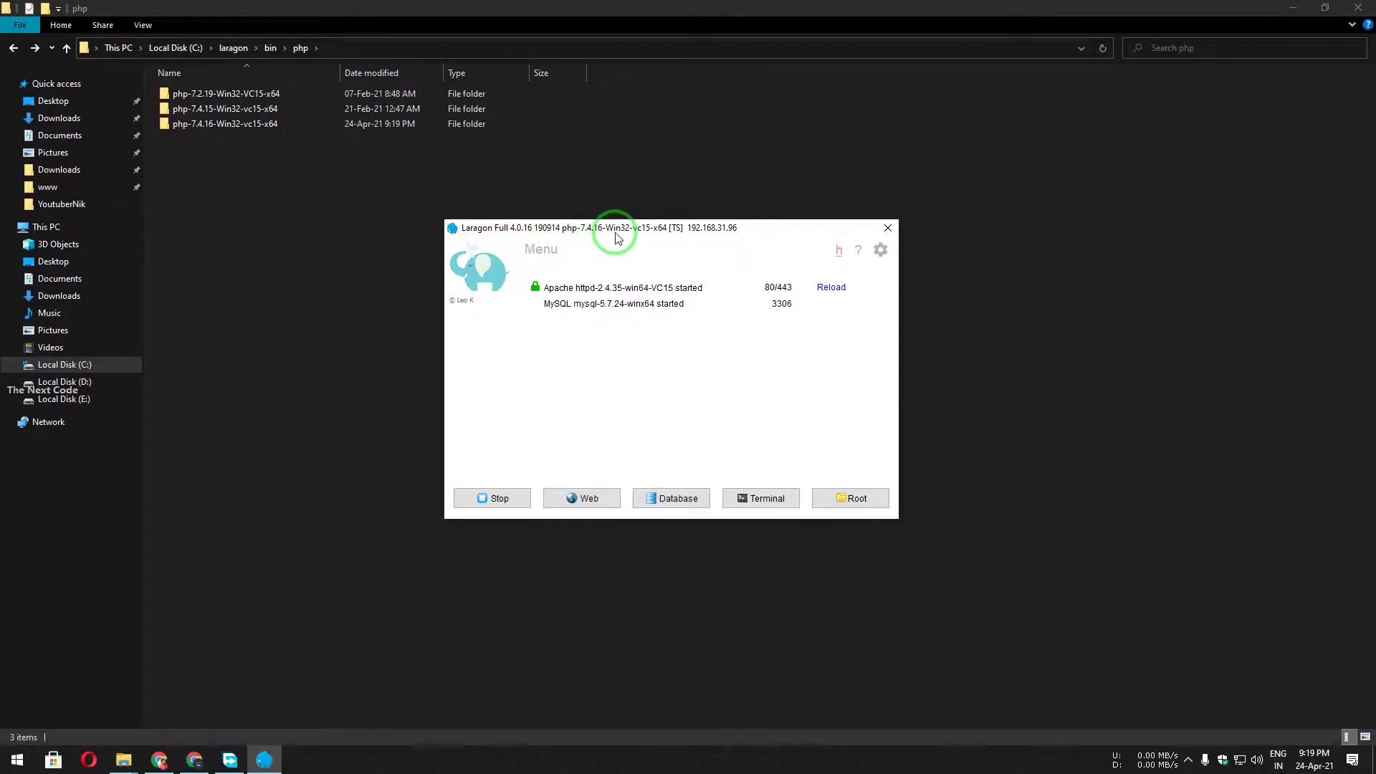
{"action": "left_click", "coordinate": [659, 232]}
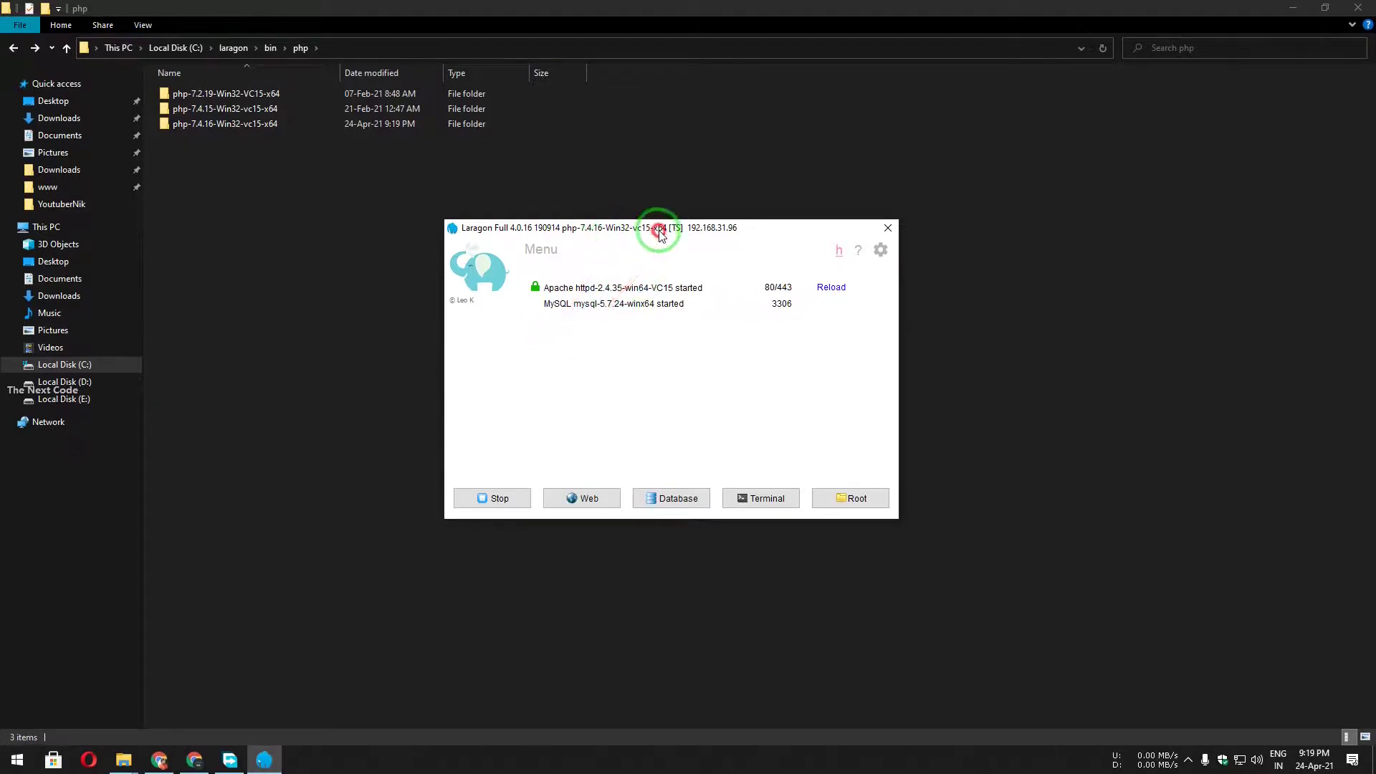
{"action": "left_click_drag", "start_coordinate": [661, 234], "coordinate": [664, 235]}
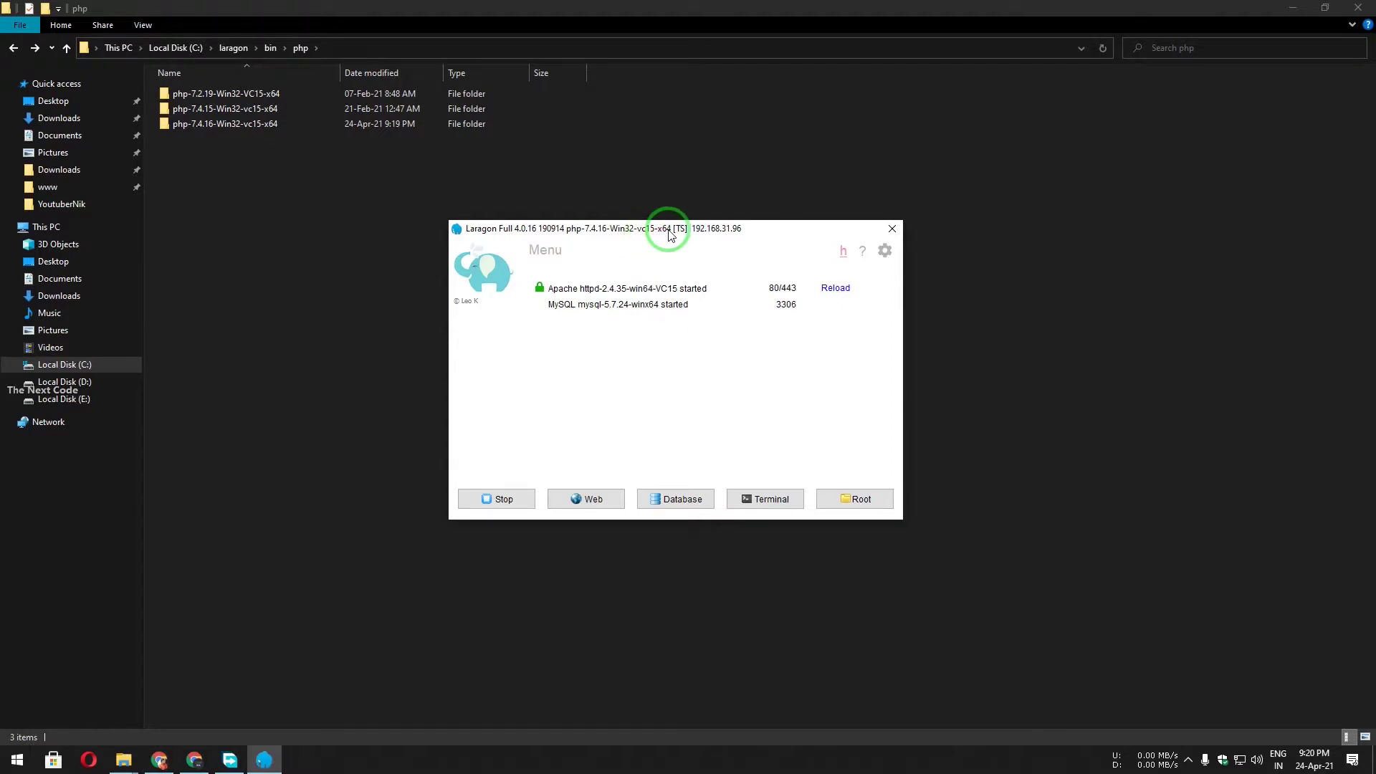
{"action": "left_click_drag", "start_coordinate": [668, 235], "coordinate": [671, 239]}
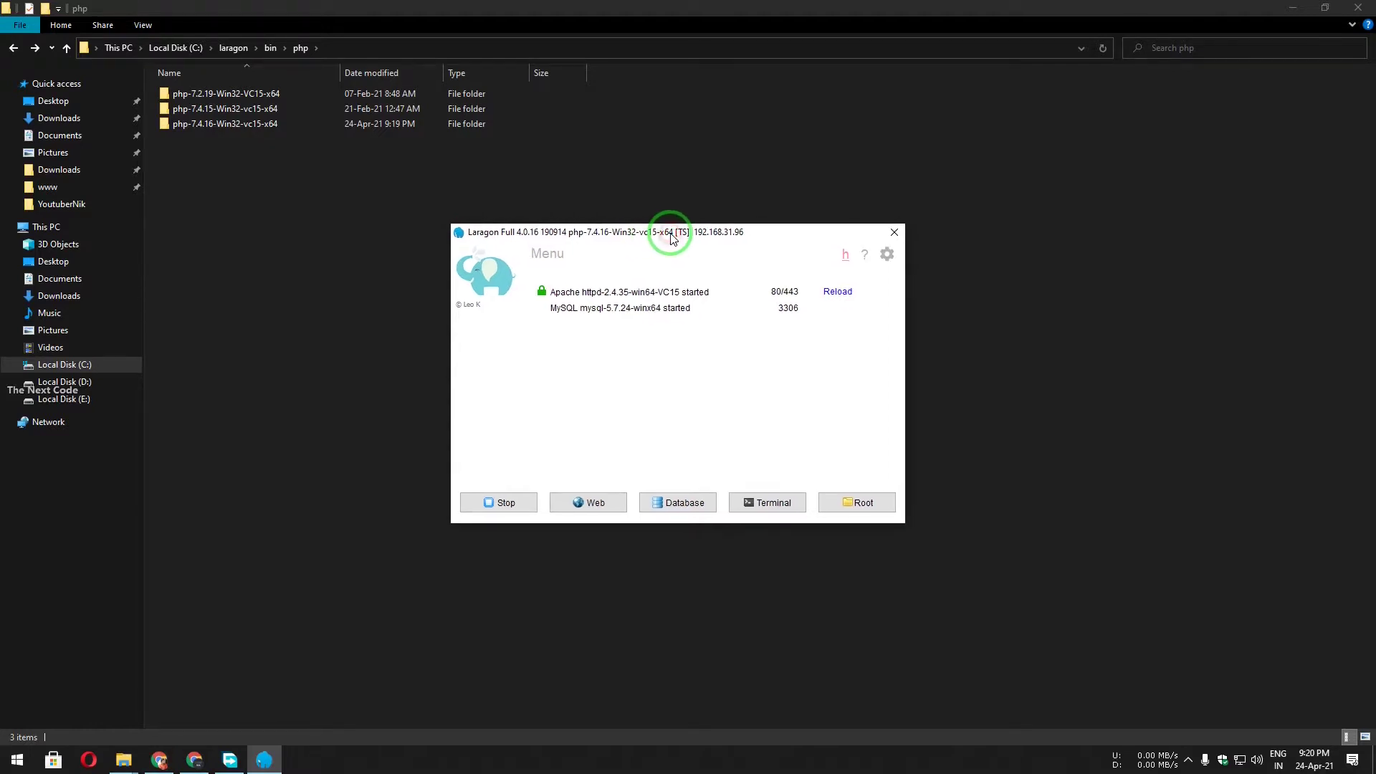